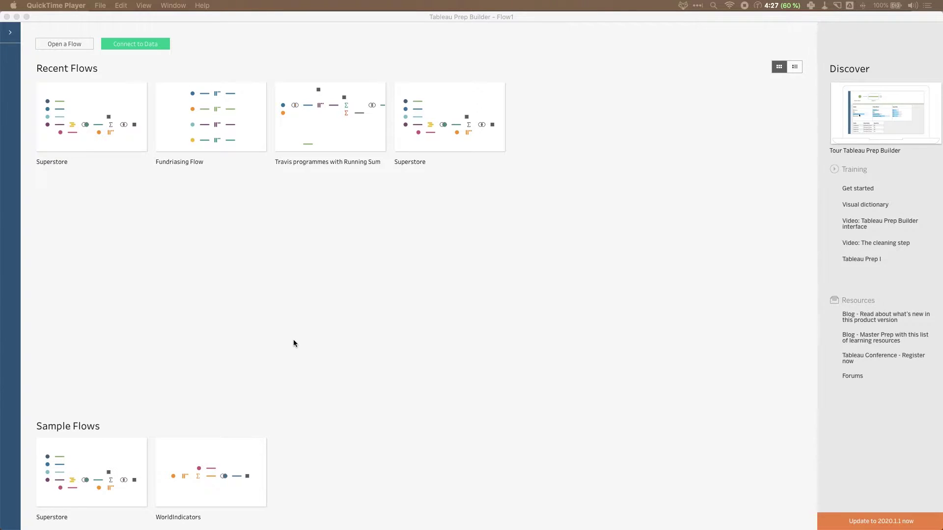
Open the Superstore sample flow
click(82, 477)
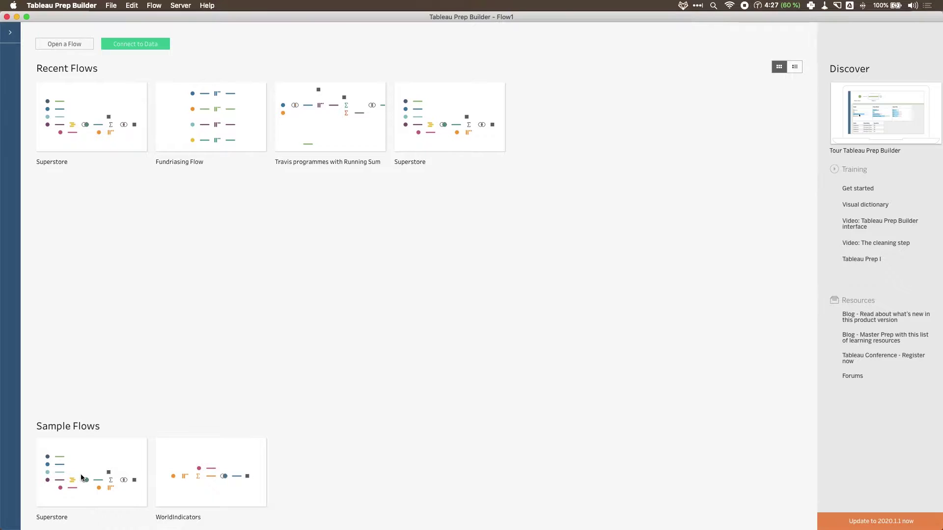
click(82, 477)
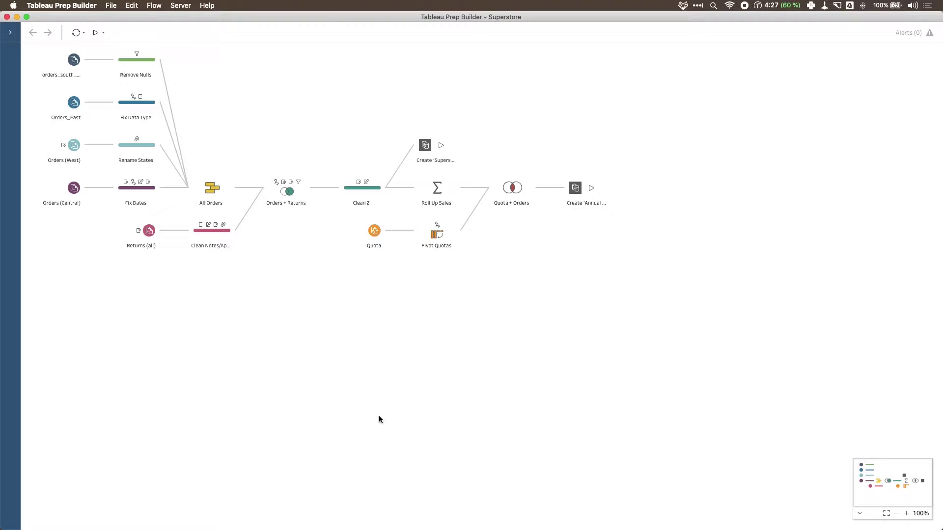
Inspect the settings and results of the Orders + Returns join and the All Orders union
click(288, 194)
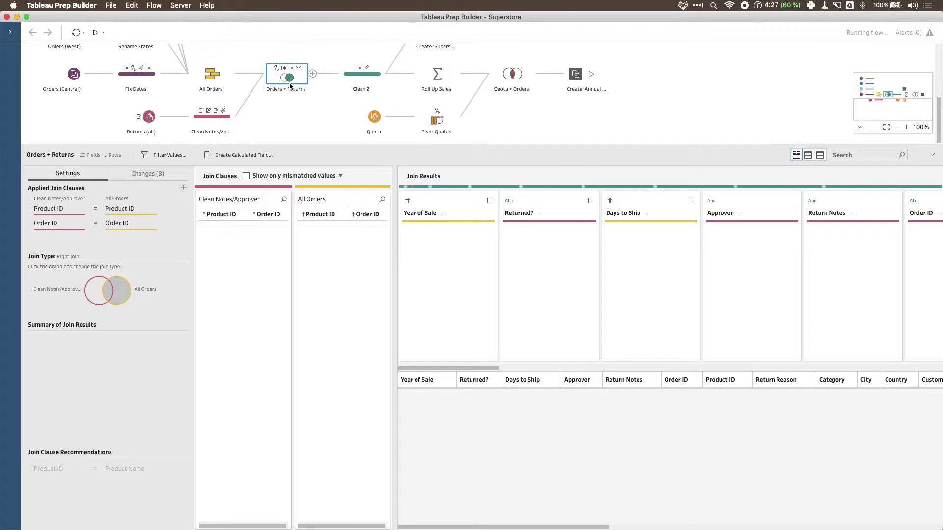
click(214, 79)
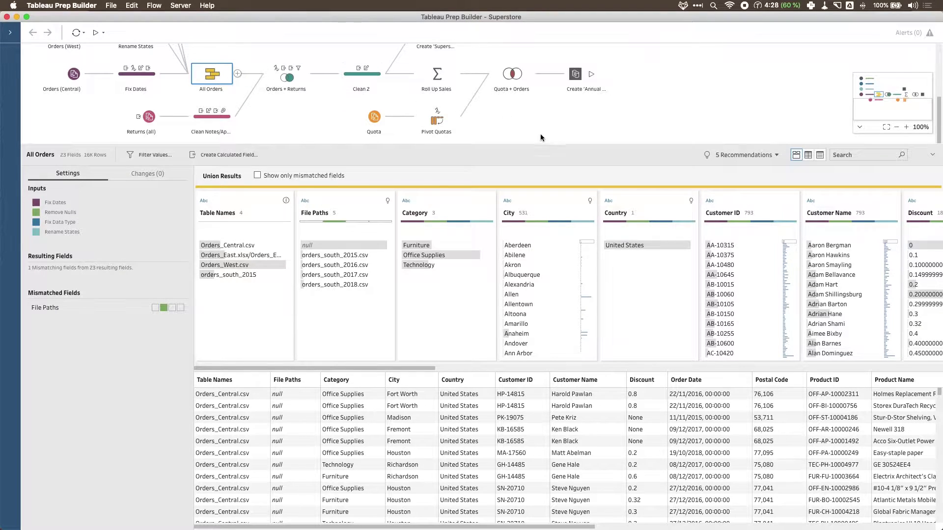
click(583, 175)
drag(583, 175, 563, 290)
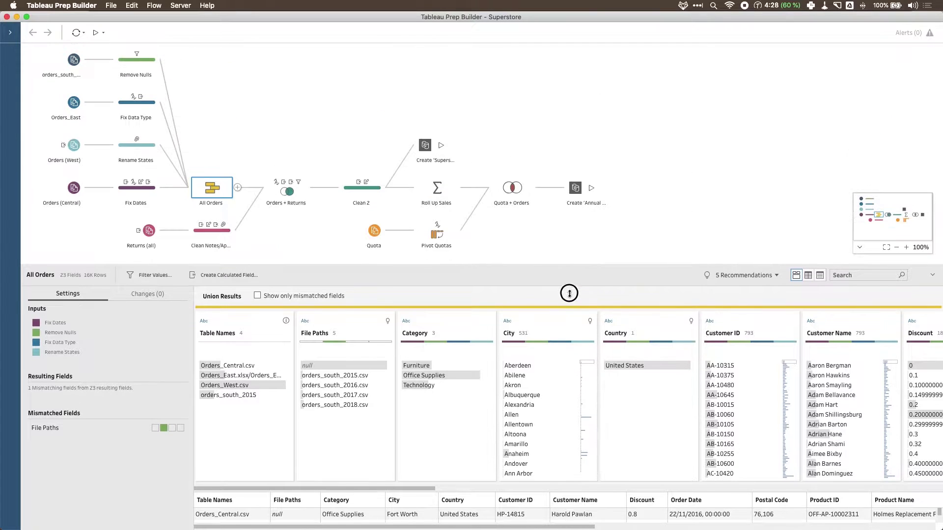
Remove the Quota + Orders join with its annual output, and the Quota input with its Pivot Quotas step
drag(625, 226, 496, 144)
right_click(504, 197)
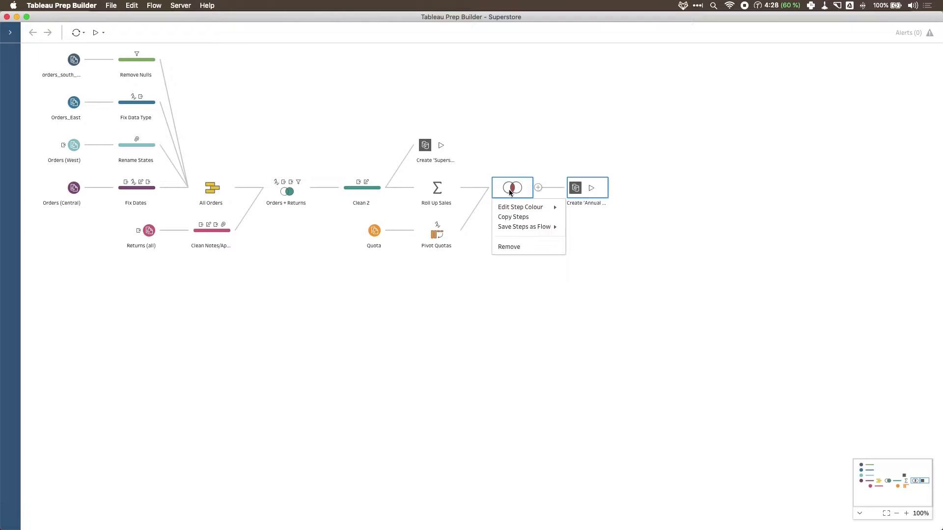
click(530, 248)
drag(521, 282, 372, 234)
right_click(372, 235)
click(398, 289)
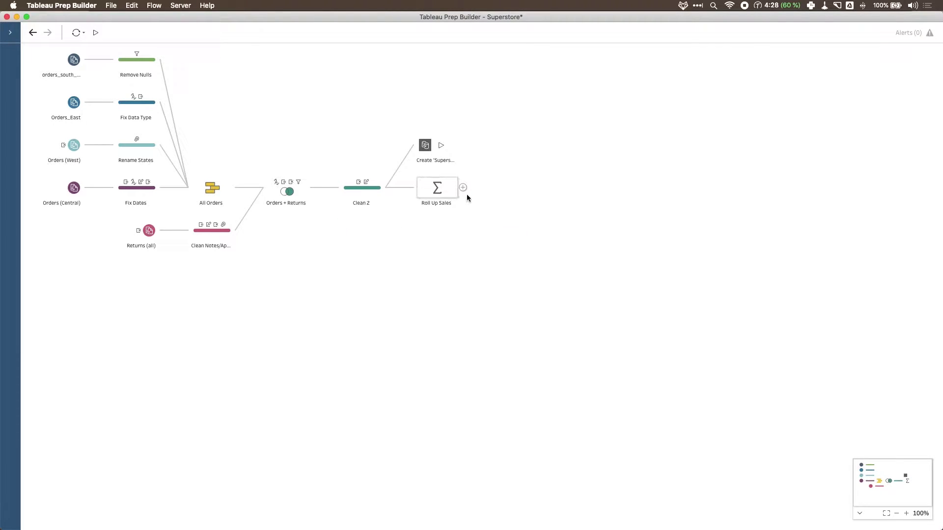
Copy the Clean 2 step and paste it as an unconnected step beside Roll Up Sales
right_click(440, 190)
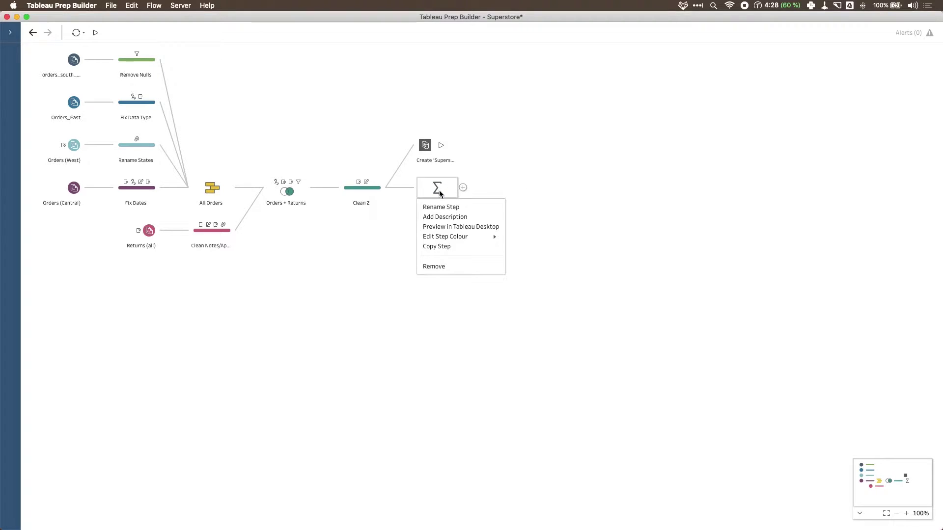
click(382, 248)
right_click(363, 189)
click(375, 247)
right_click(518, 226)
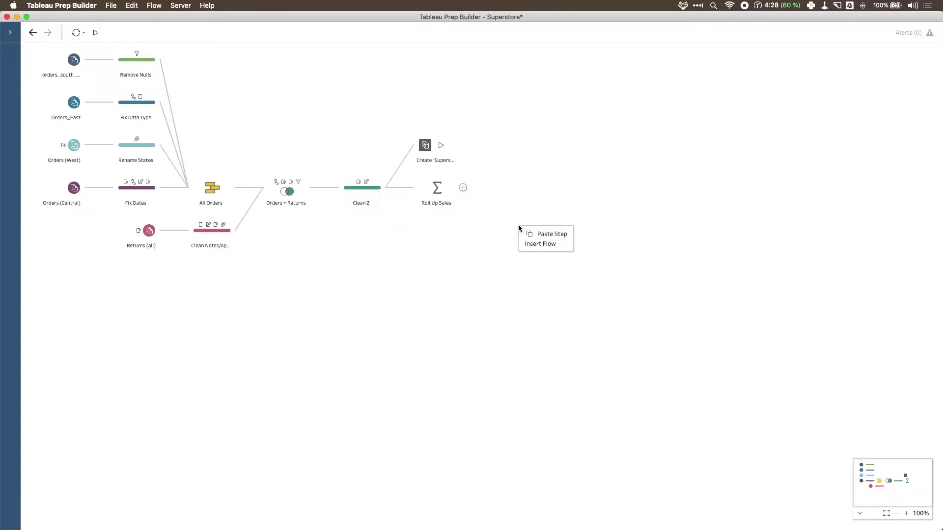
click(545, 233)
drag(66, 273, 531, 192)
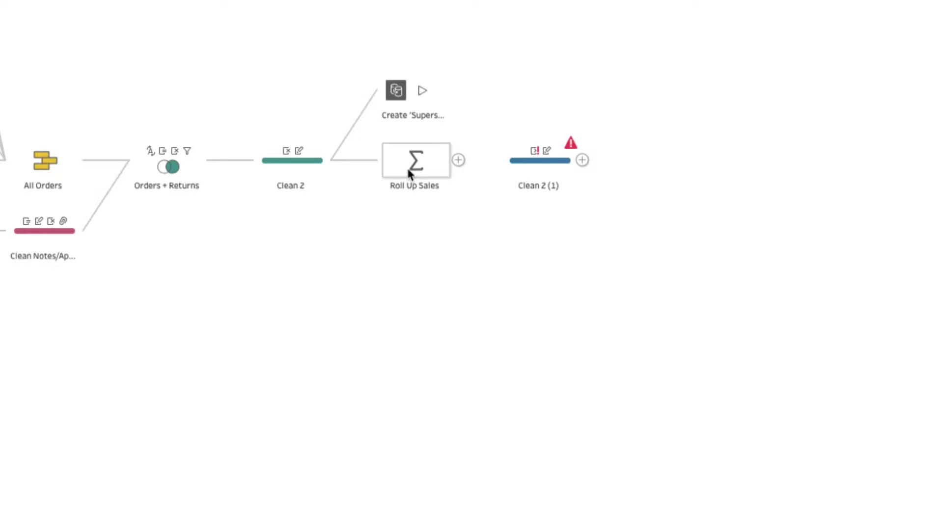
Move the Roll Up Sales aggregate below the pasted cleaning step and remove it from the flow
drag(414, 175, 475, 264)
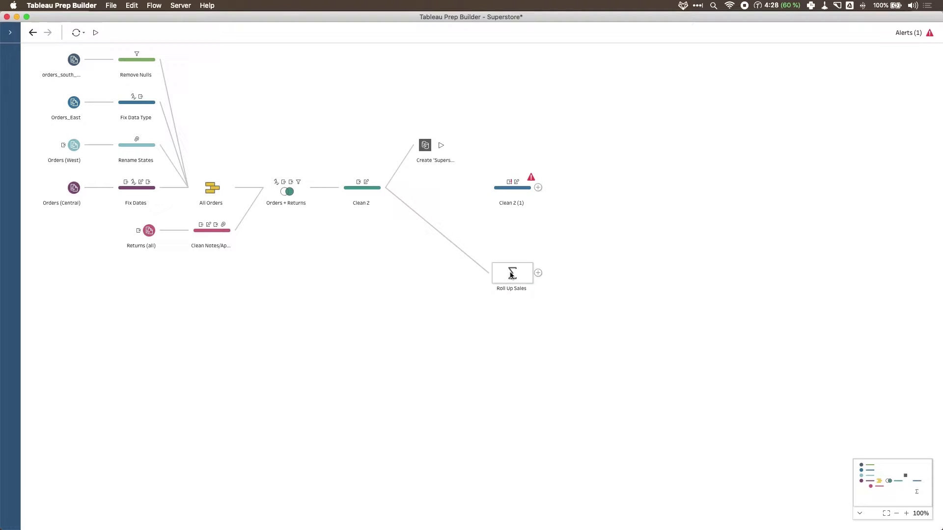
right_click(512, 277)
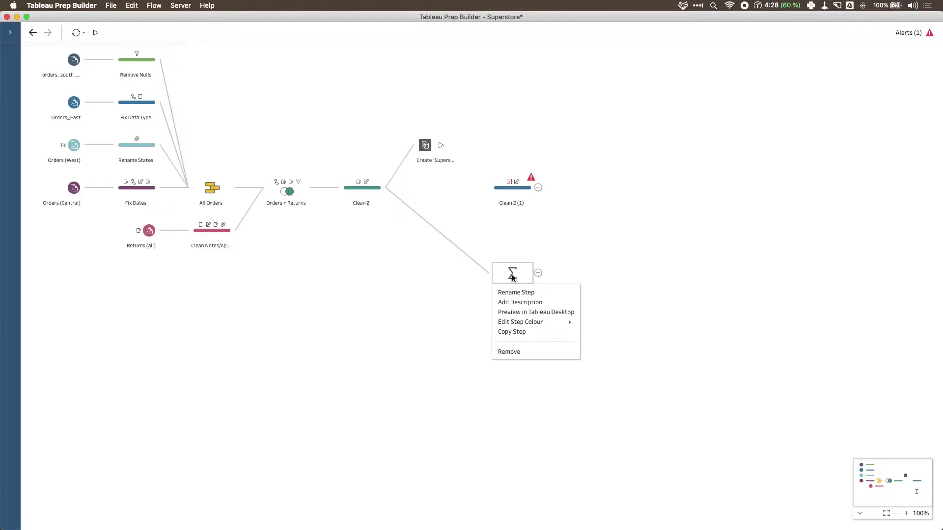
click(524, 352)
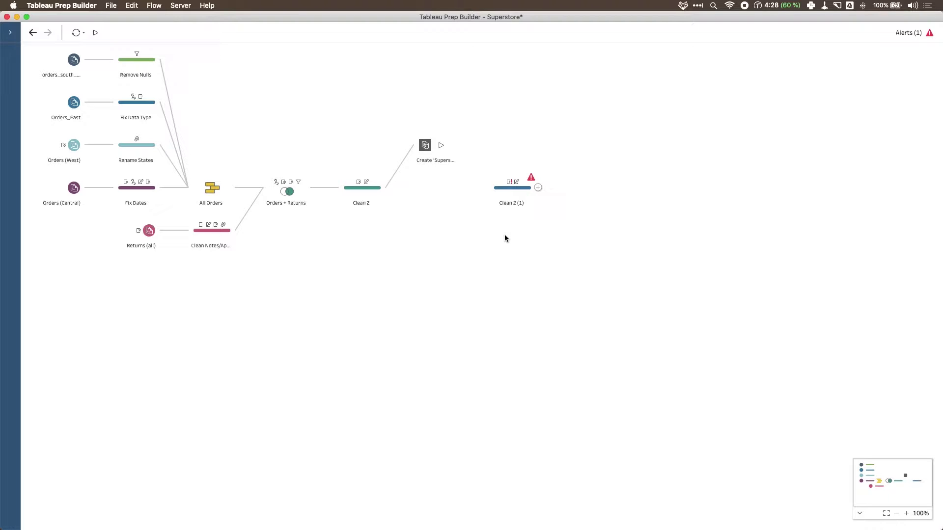
Switch to Safari and read the Data School article on join types and unions, and minimize the browser window
key(ctrl+Up)
click(657, 86)
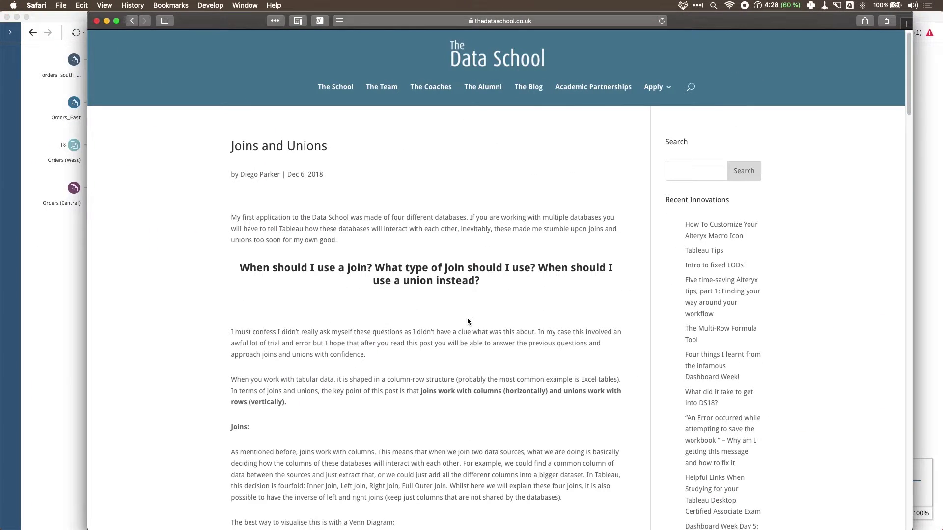
scroll(468, 319, down, 1)
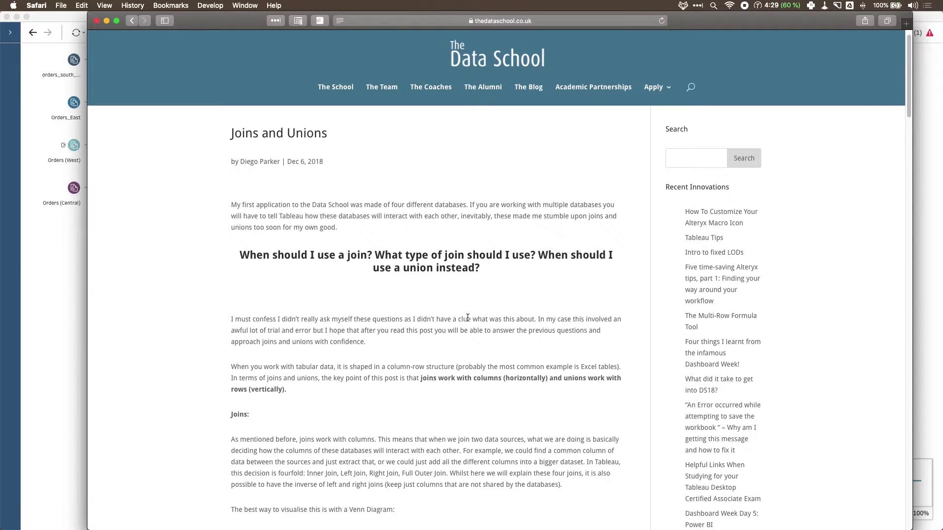
scroll(467, 317, down, 10)
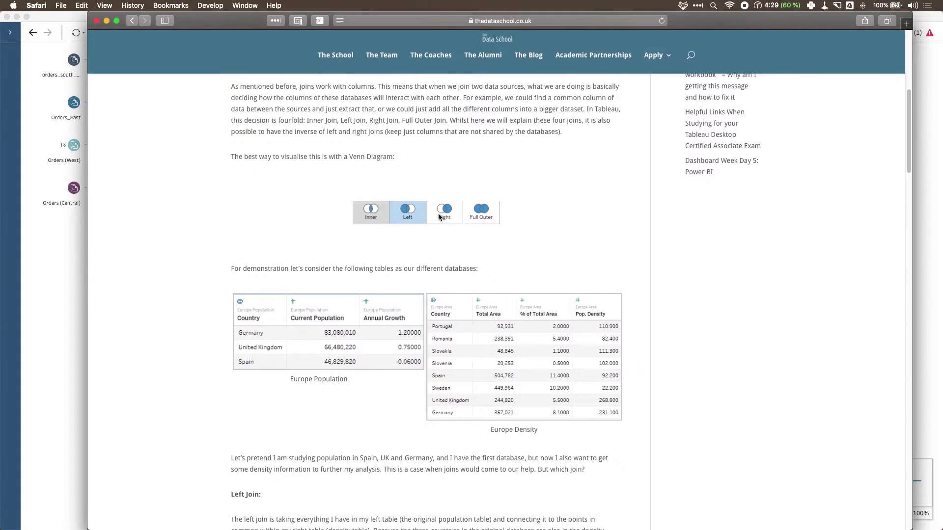
scroll(485, 311, down, 3)
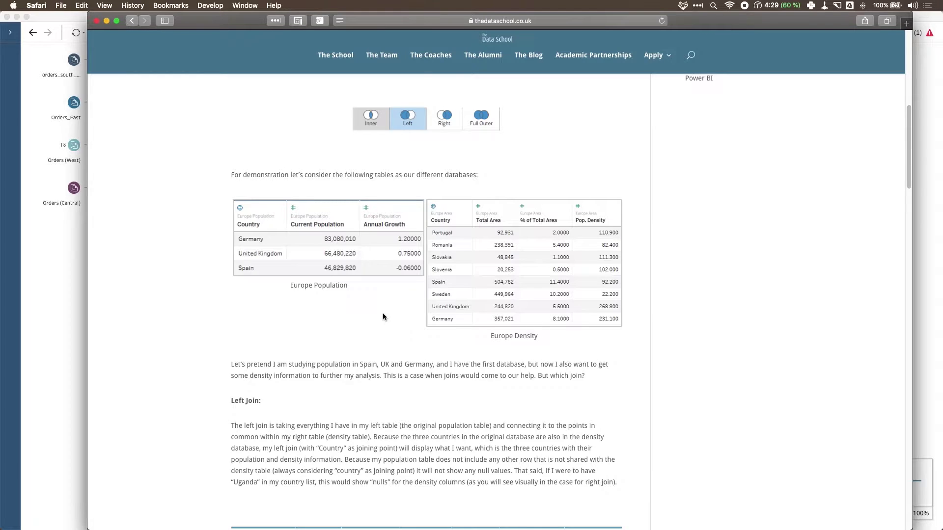
scroll(382, 315, down, 10)
scroll(420, 309, down, 10)
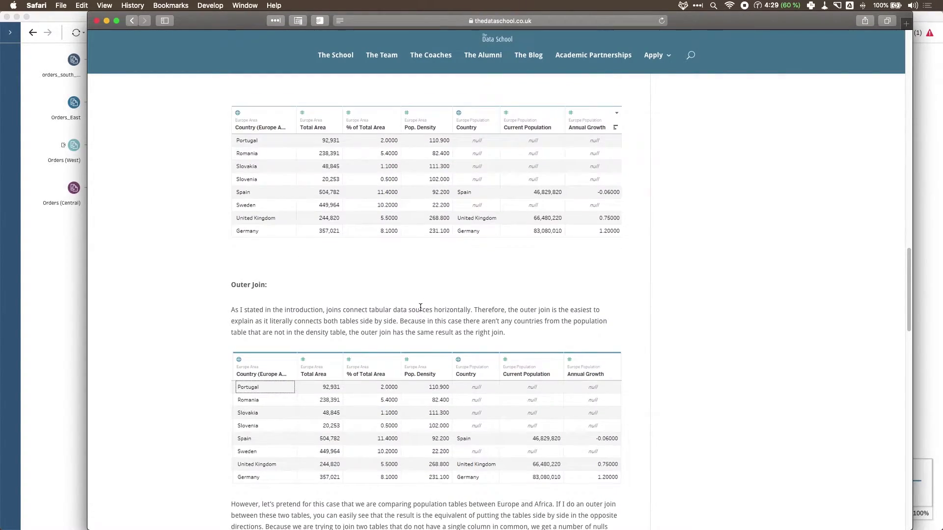
scroll(420, 307, down, 5)
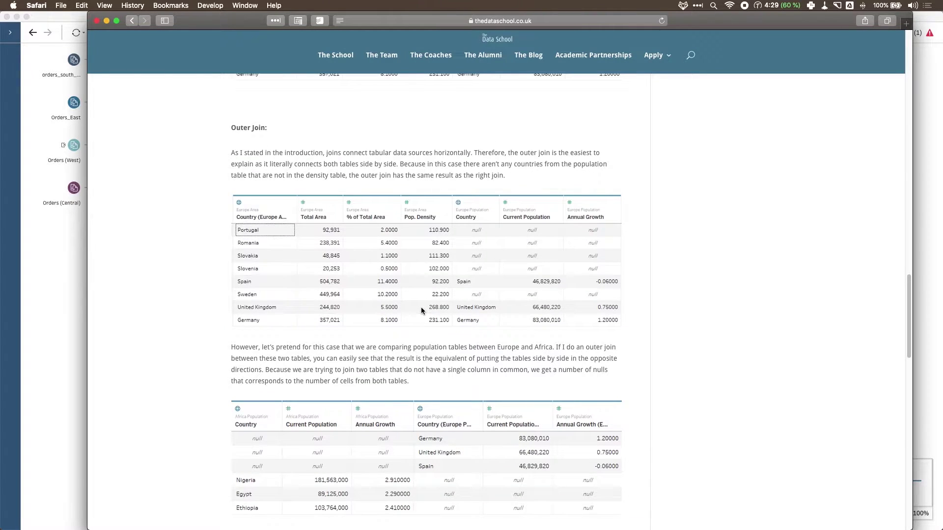
scroll(420, 307, down, 15)
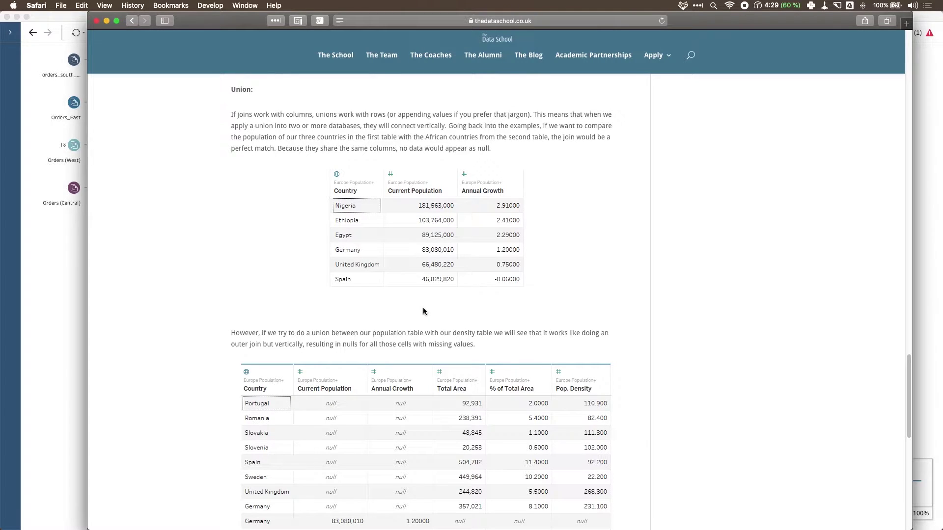
scroll(435, 288, down, 10)
scroll(419, 290, up, 20)
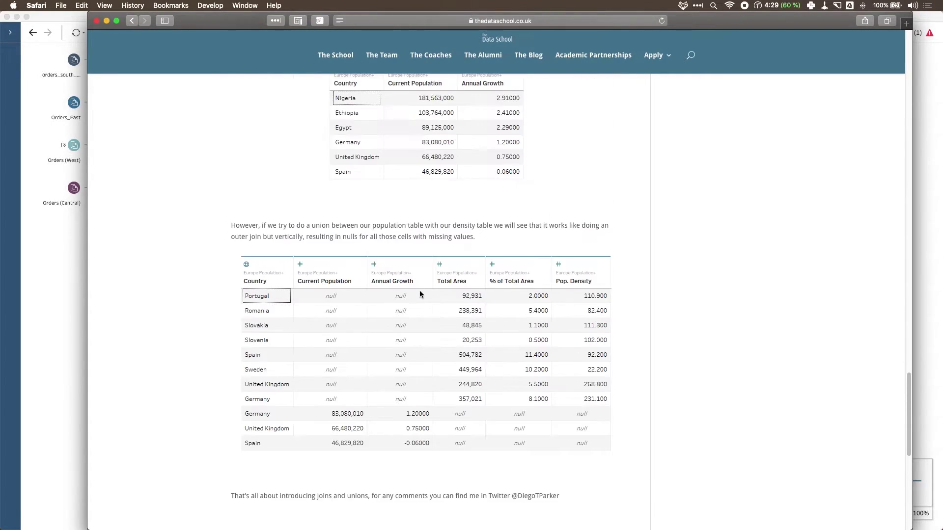
scroll(419, 295, up, 20)
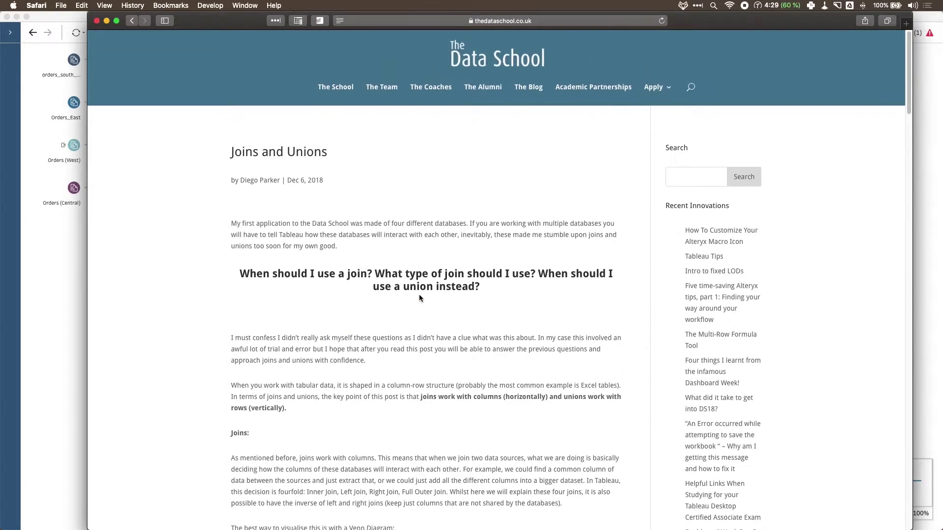
click(106, 21)
Remove the Superstore output and the unconnected Clean 2 (1) step, leaving Clean 2 as the flow's last step
drag(616, 258, 403, 99)
right_click(426, 146)
click(448, 202)
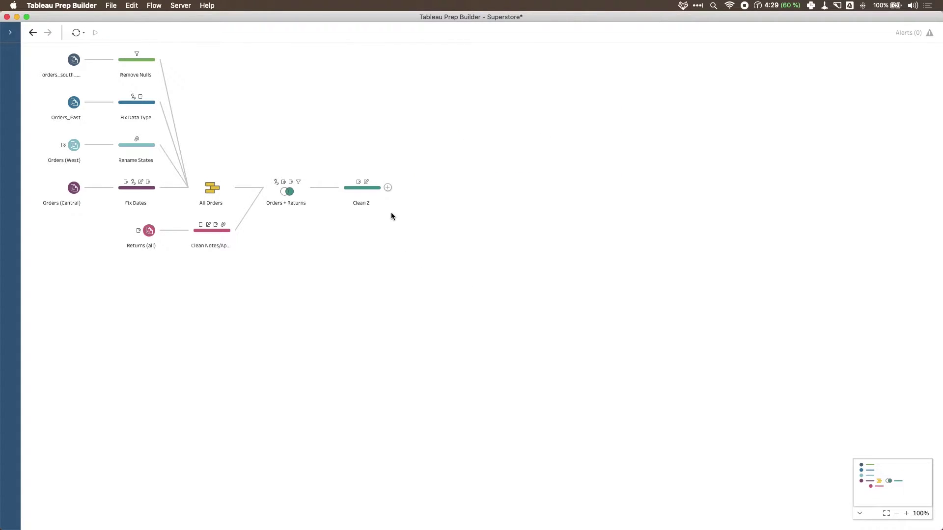
Add a cleaning step after Clean 2 and place it one row higher in the flow
click(361, 192)
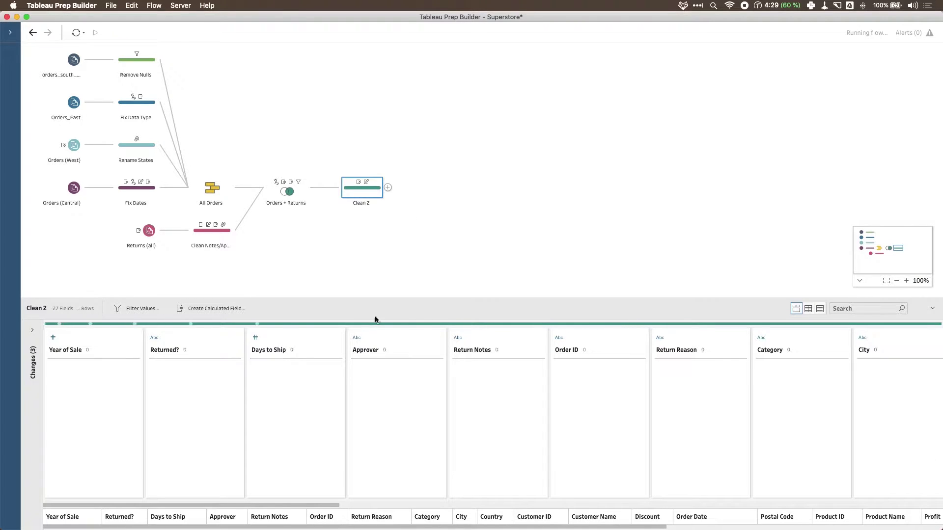
drag(437, 305, 450, 235)
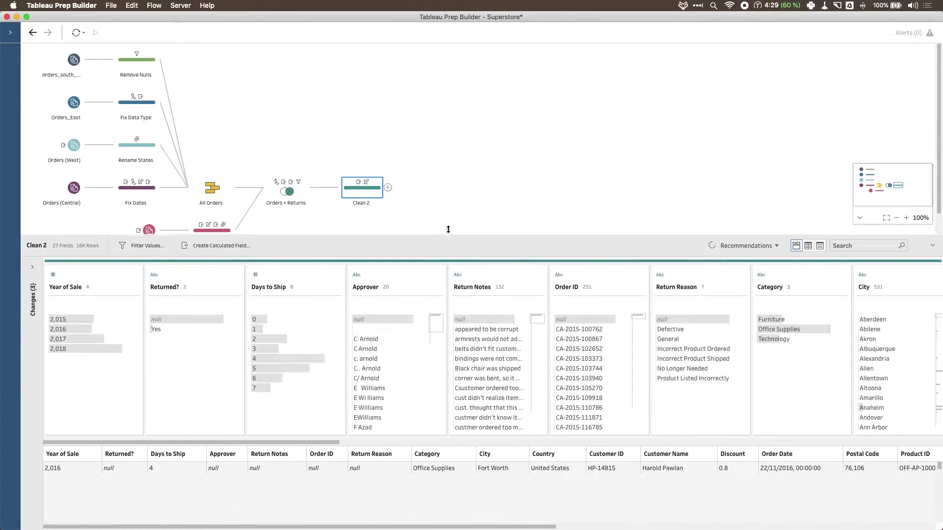
scroll(440, 134, down, 2)
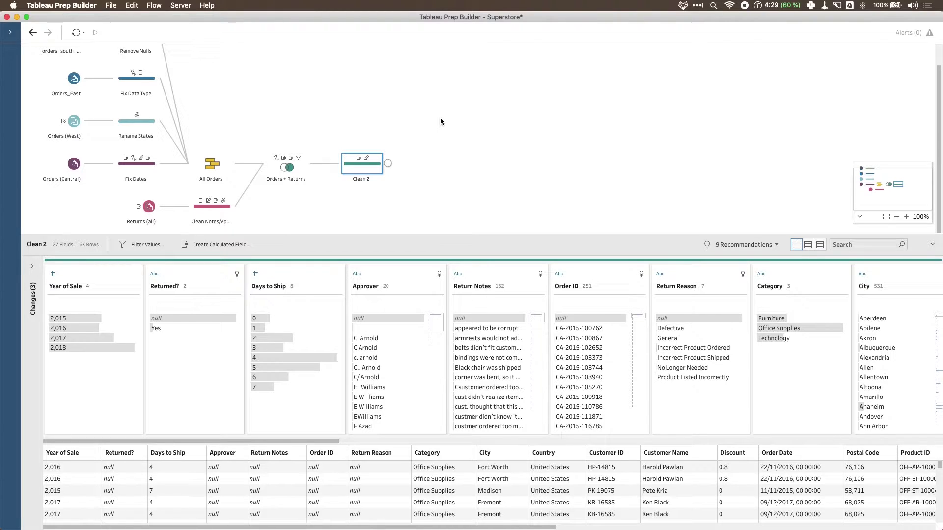
click(388, 163)
click(417, 181)
click(438, 166)
drag(438, 165, 435, 122)
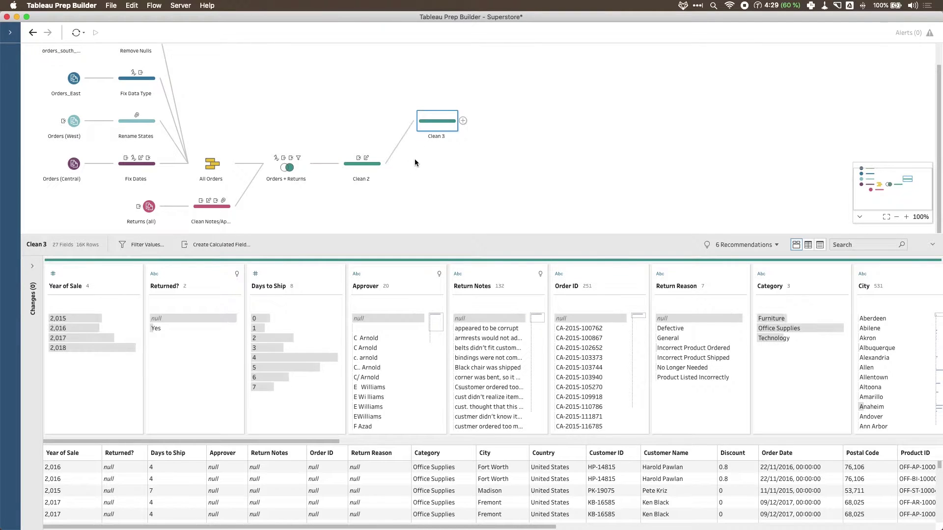
Add a second branch from Clean 2 and place its cleaning step one row below
click(387, 163)
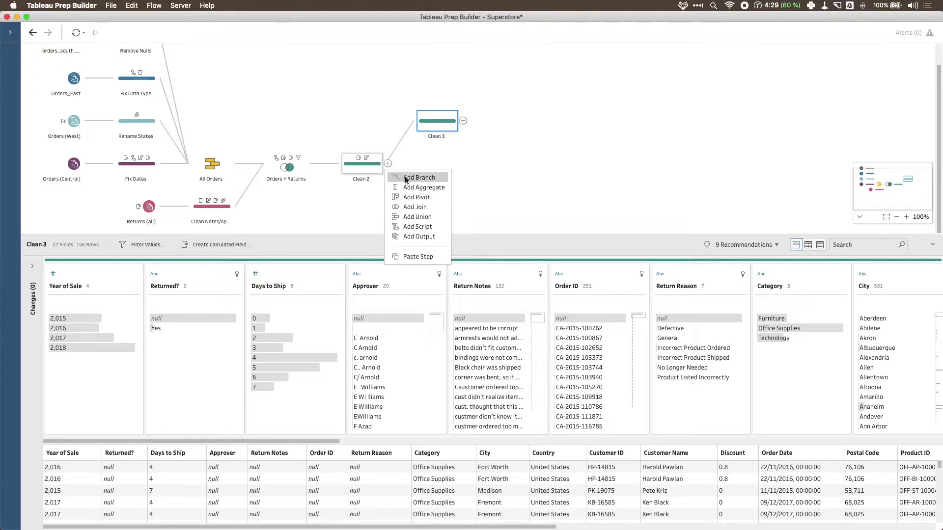
click(406, 180)
drag(427, 172, 438, 202)
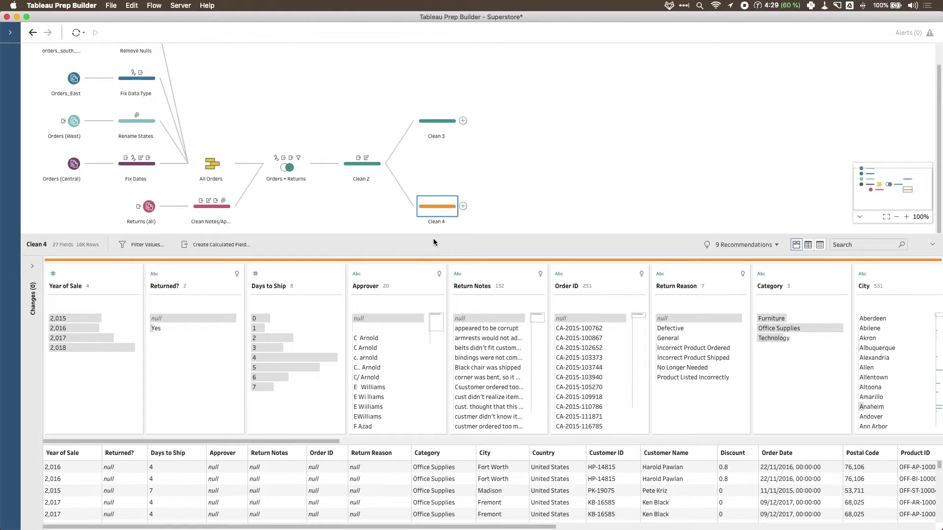
Create a calculated field named branch with the value 'Branch 2' in the lower branch's Clean 4 step
click(221, 245)
click(382, 241)
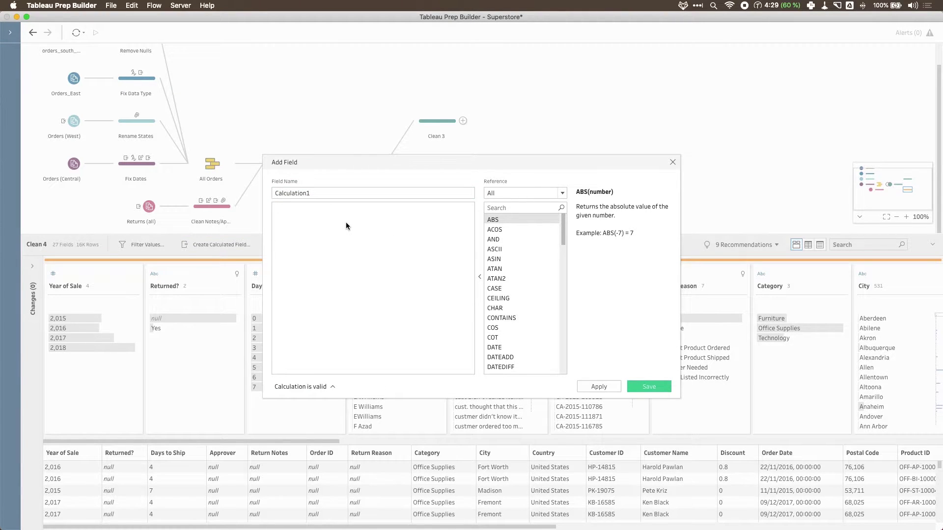
text(Branch 2')
key(Home)
text(')
click(323, 192)
double_click(303, 192)
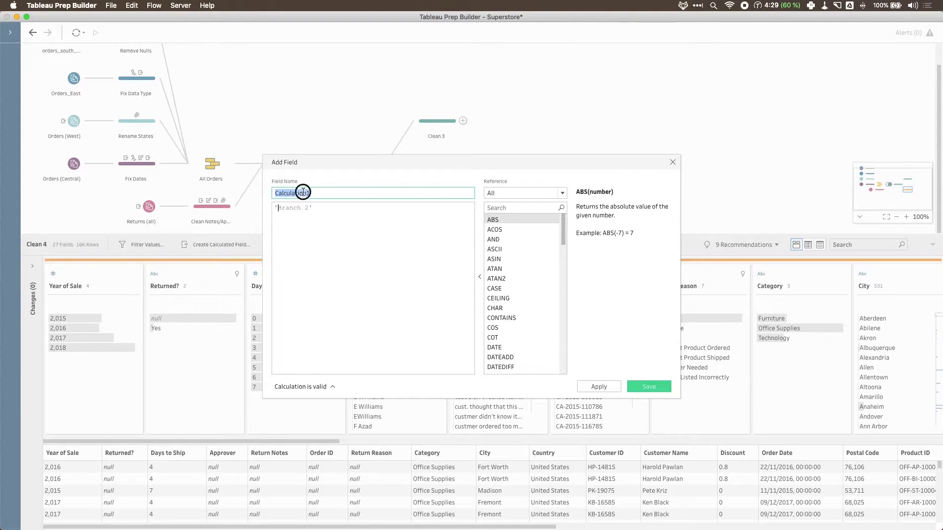
text(branch)
click(644, 386)
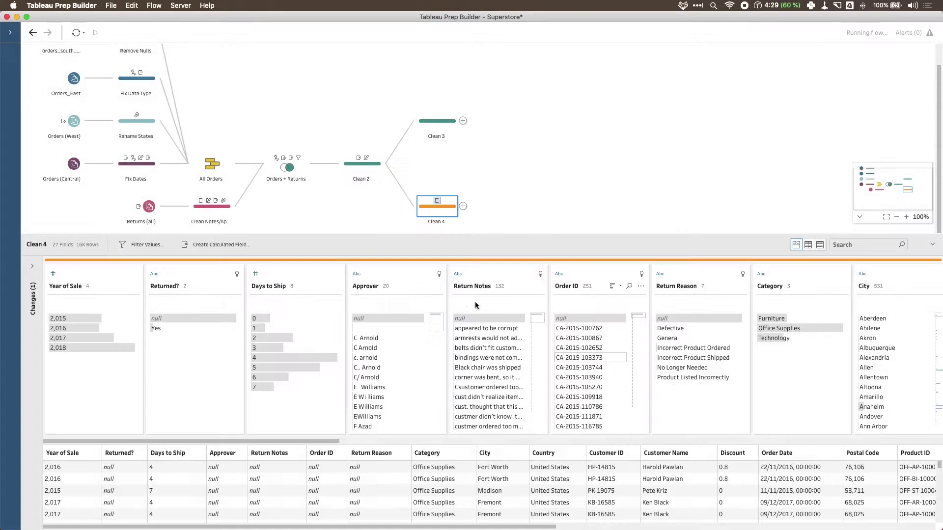
Create a calculated field named branch with the value 'Branch 1' in the upper branch's Clean 3 step
click(437, 123)
click(202, 245)
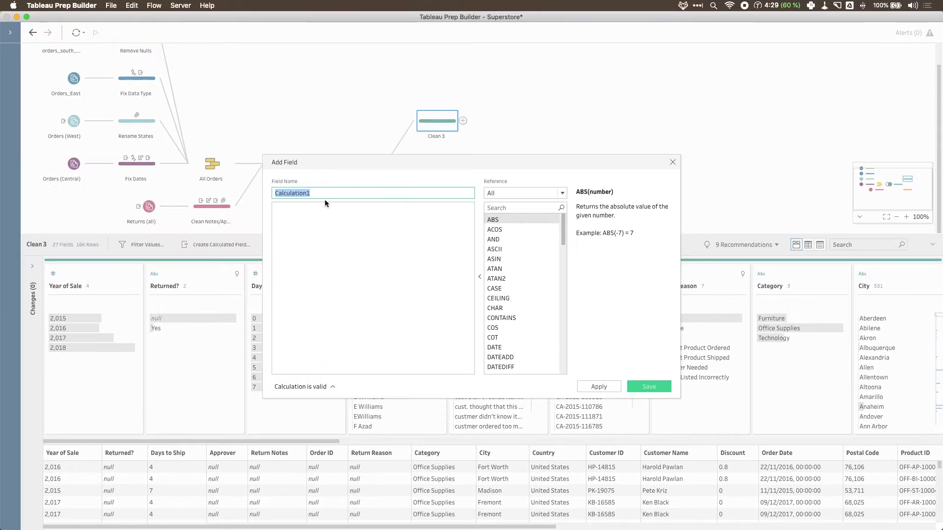
text(b)
text(nch)
click(333, 244)
text(''Branch 1)
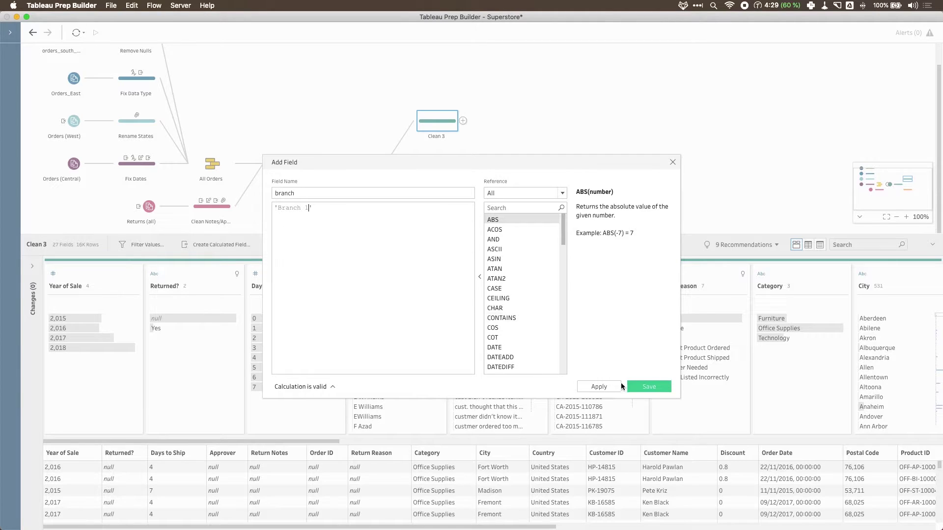
click(645, 388)
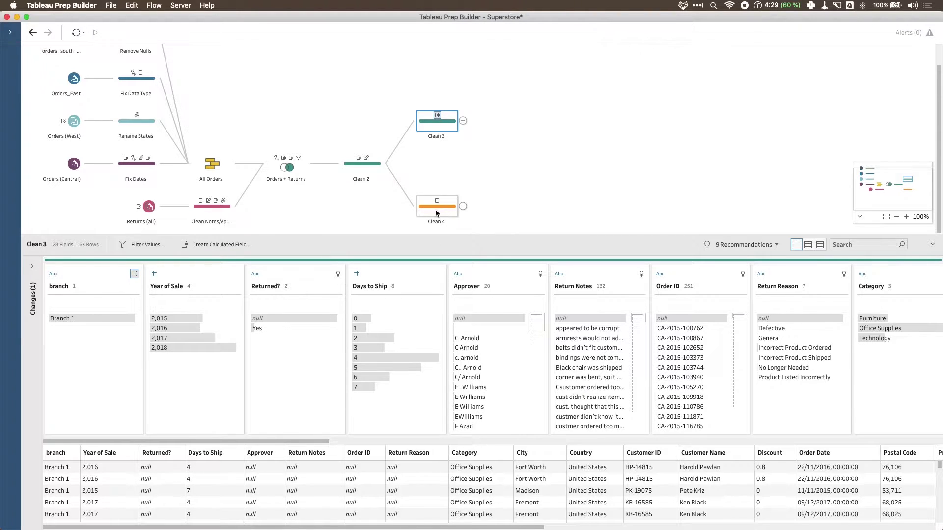
Union Clean 4 with Clean 3 and place the union step on the row midway between the two branches
drag(436, 213, 447, 122)
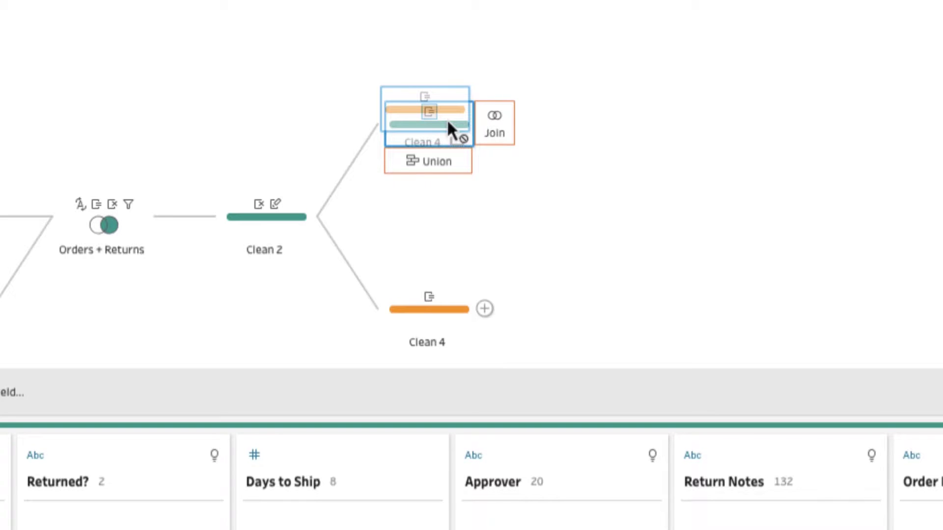
drag(447, 119, 415, 158)
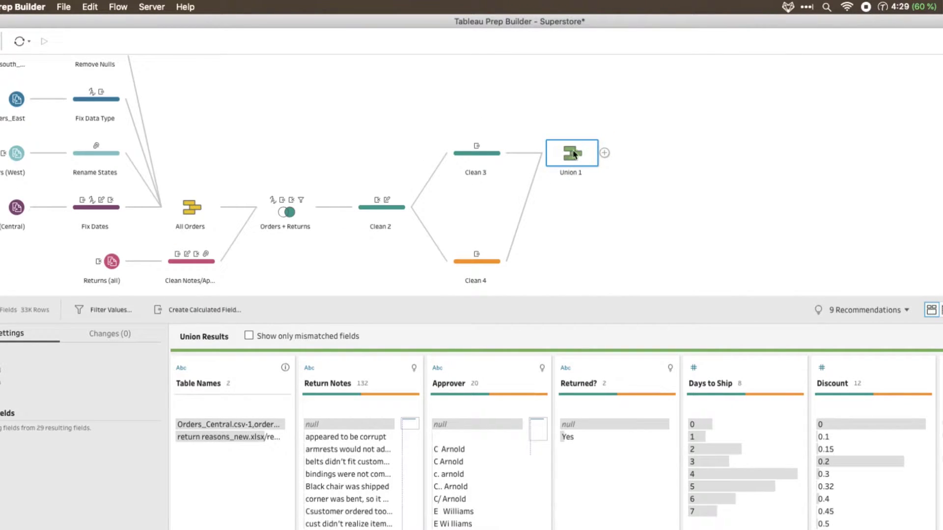
drag(571, 160, 579, 208)
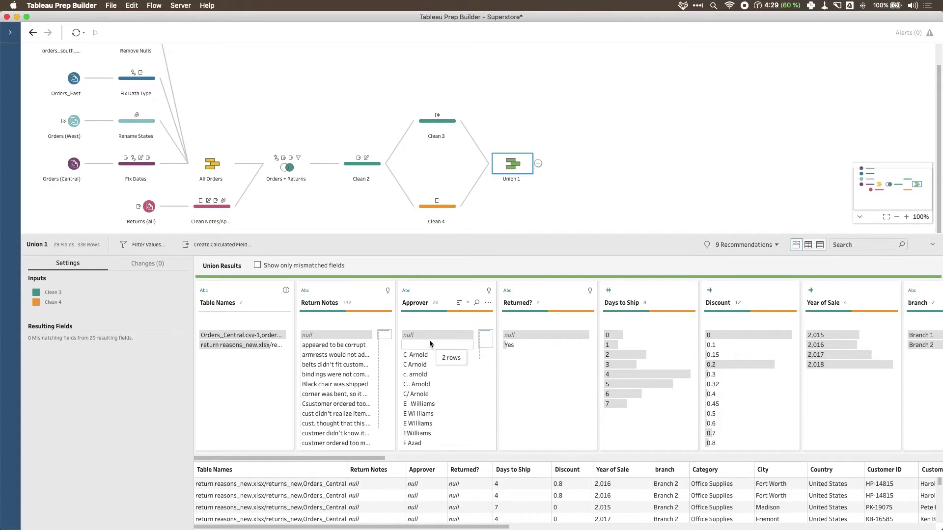
Enlarge the union's data area and widen the Table Names field to read its full values
drag(384, 236, 385, 169)
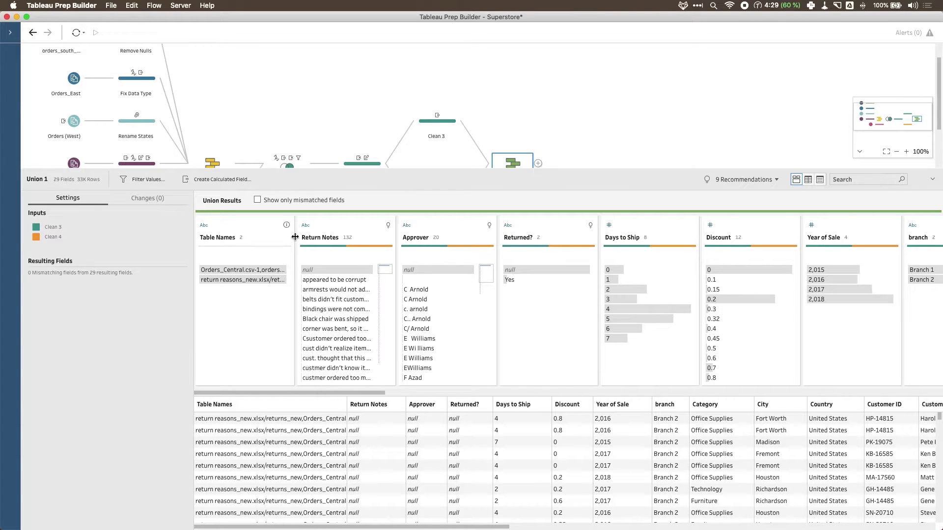
drag(295, 237, 629, 257)
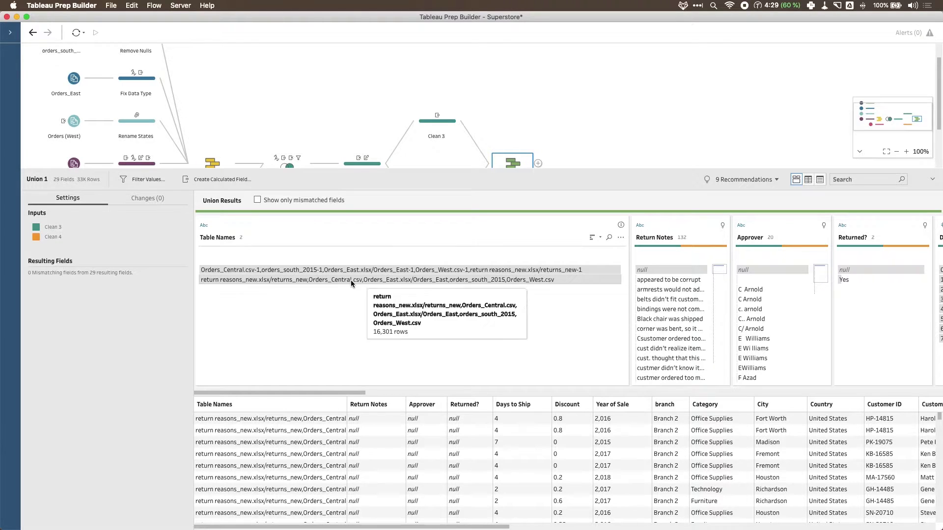
scroll(566, 119, down, 3)
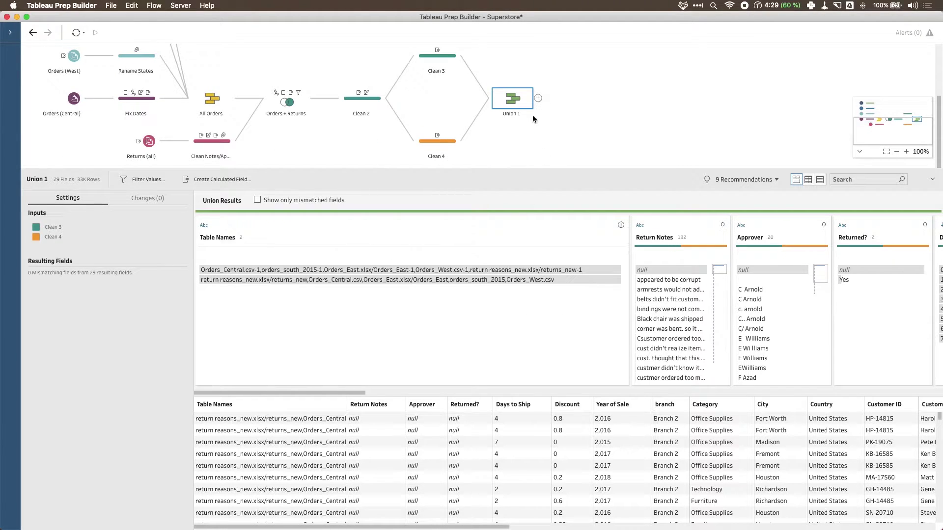
Narrow the Table Names field again and move the branch field directly after it in the union results
drag(629, 238, 294, 264)
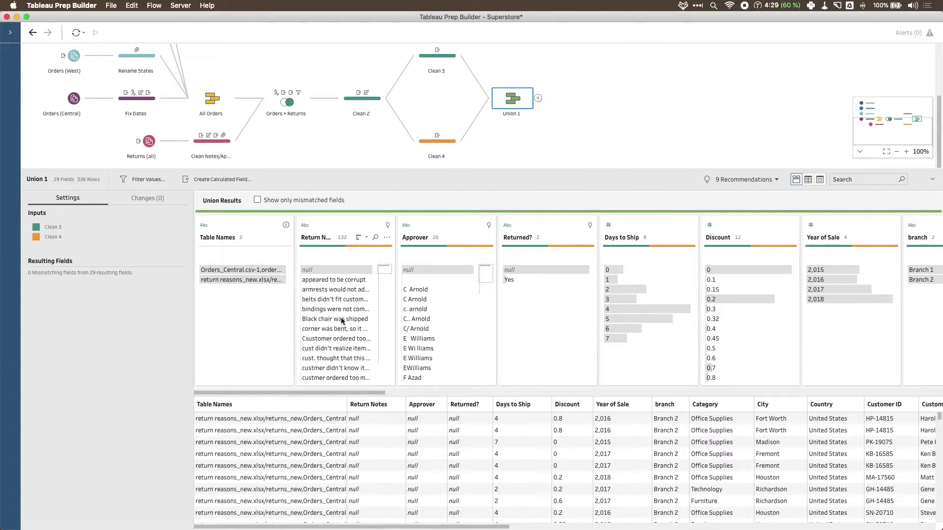
drag(378, 393, 456, 389)
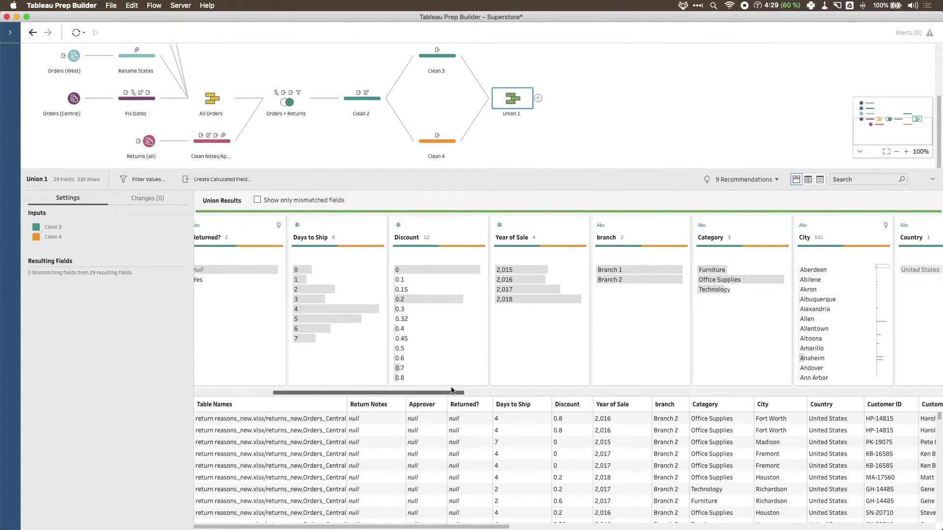
drag(632, 231, 290, 240)
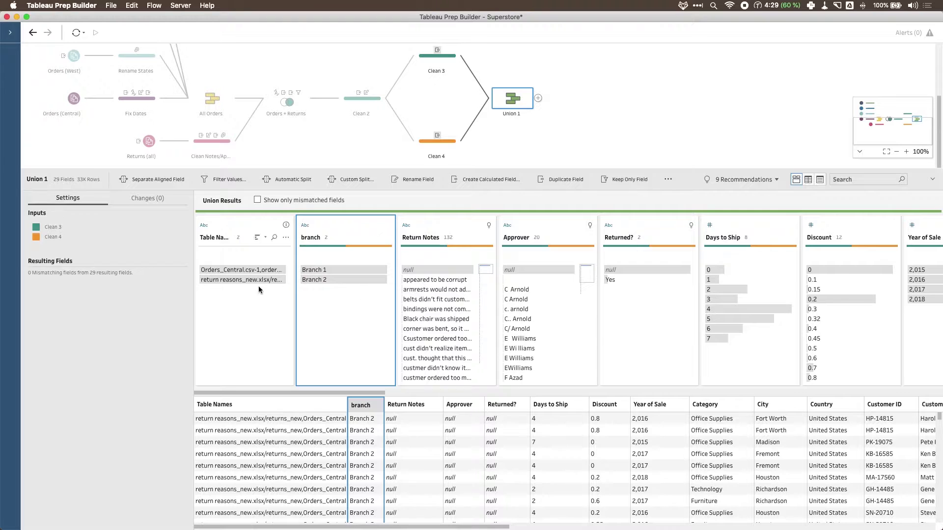
Highlight Branch 2 and Branch 1 alternately in the union results to compare their related values across the fields
click(317, 279)
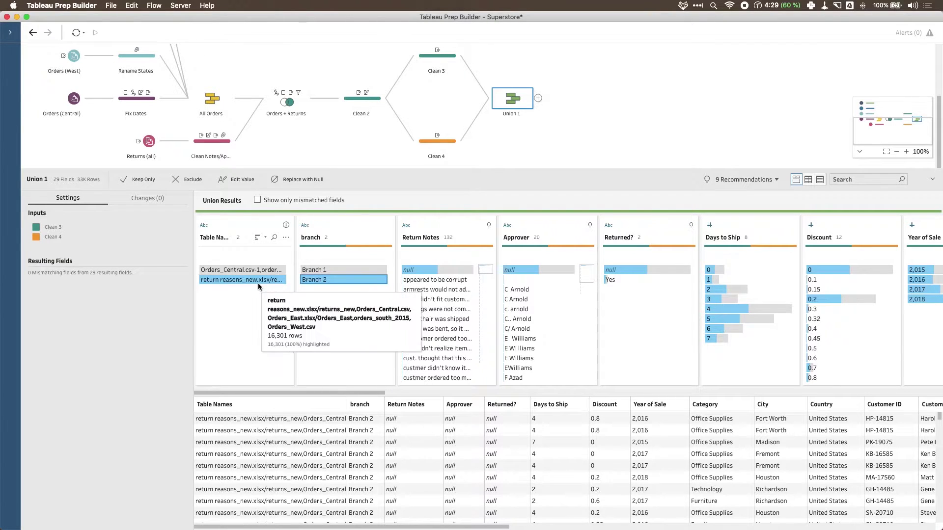
click(318, 270)
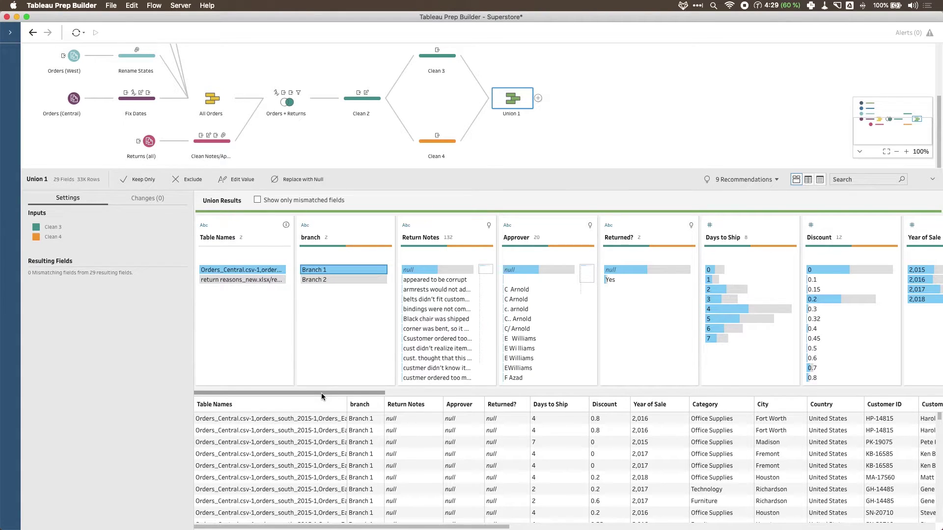
click(350, 282)
click(346, 270)
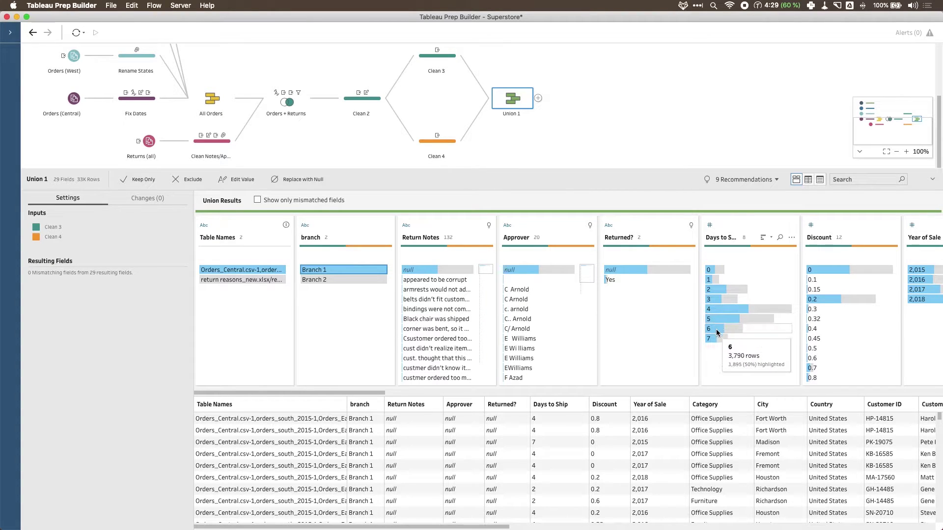
click(337, 278)
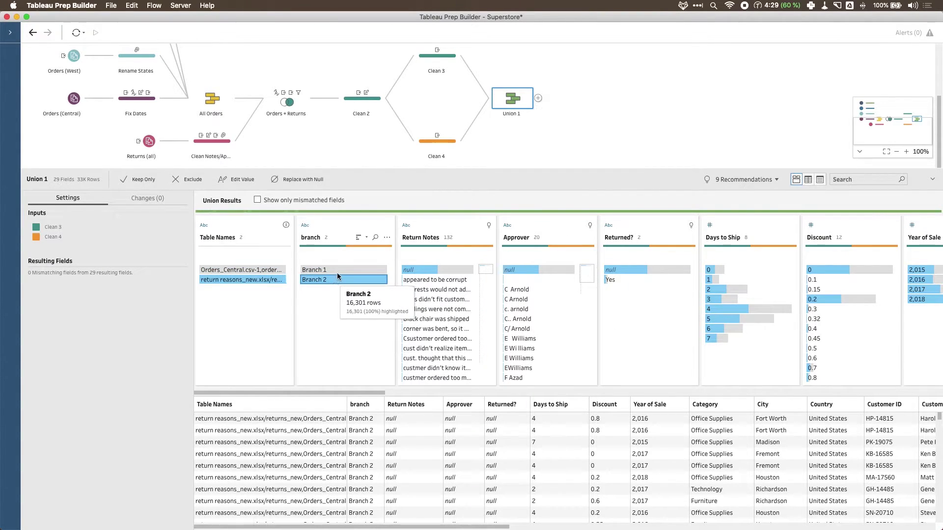
click(337, 273)
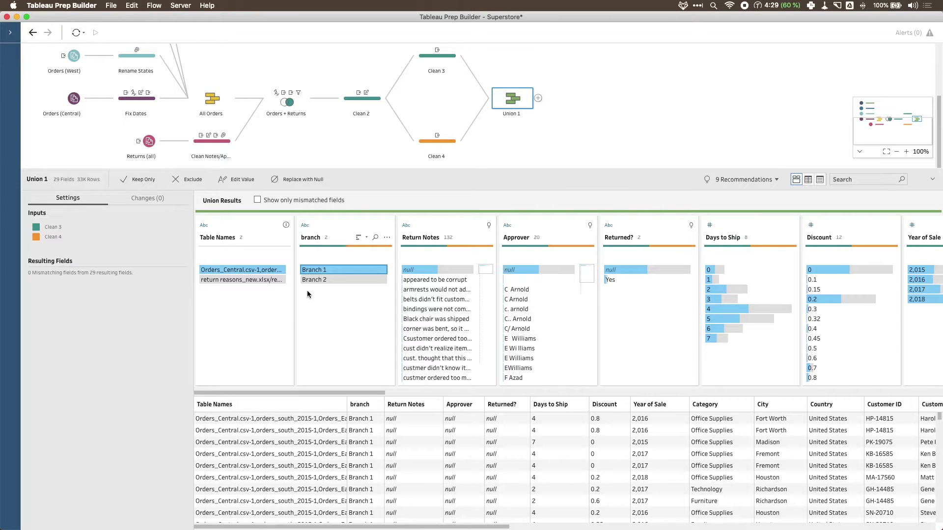
Rename the Days to Ship field in the Clean 4 step to "dys to ship"
click(445, 148)
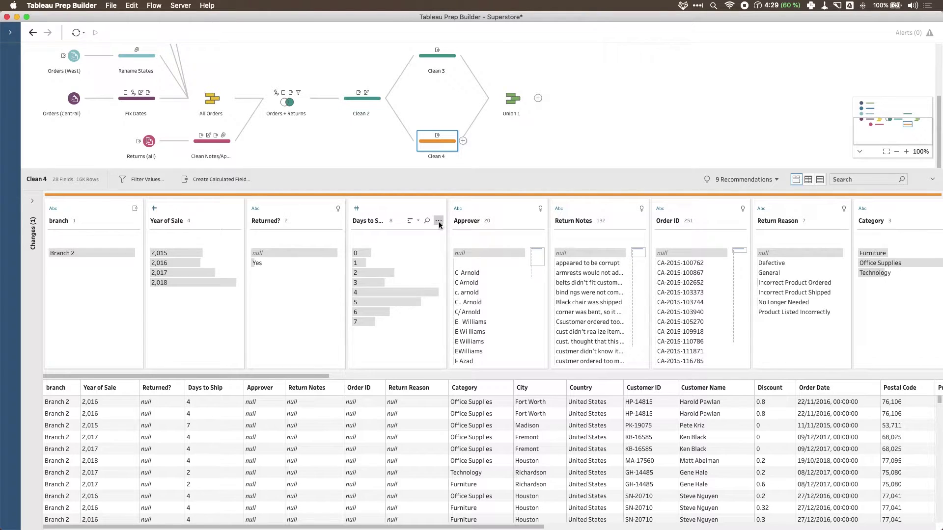
double_click(364, 220)
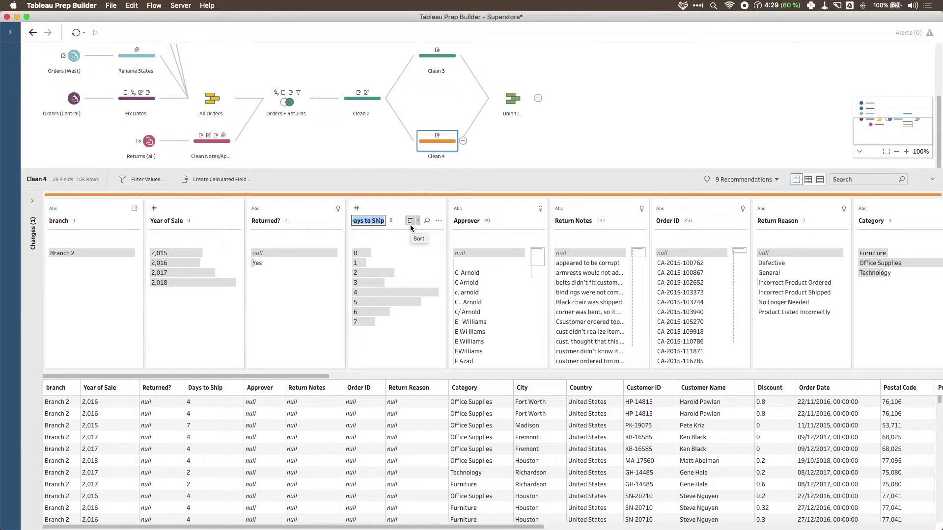
text(dys to ship)
key(Return)
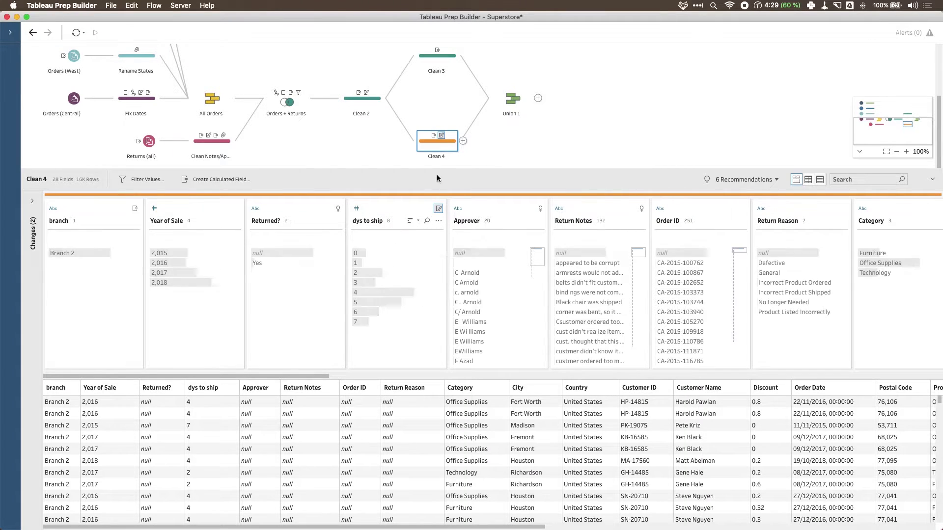
Merge the mismatched fields Days to Ship and dys to ship in Union 1
click(511, 99)
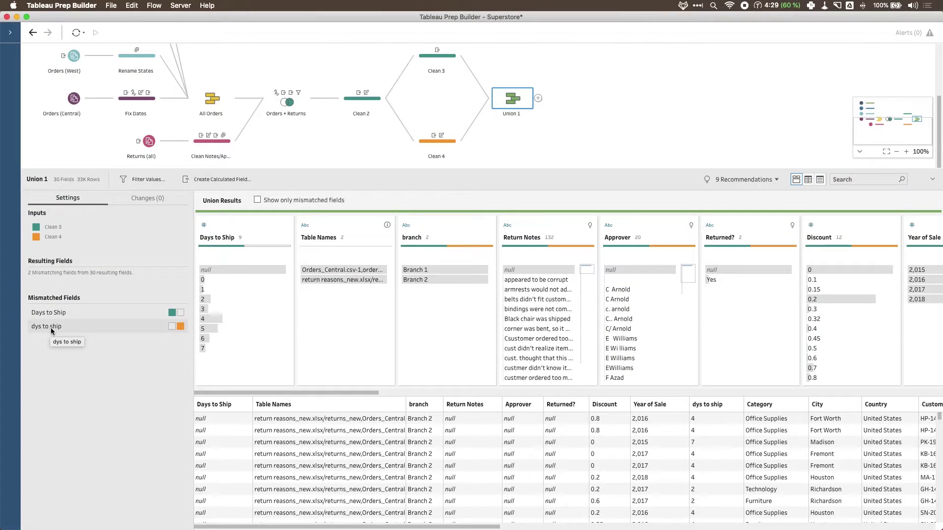
click(97, 315)
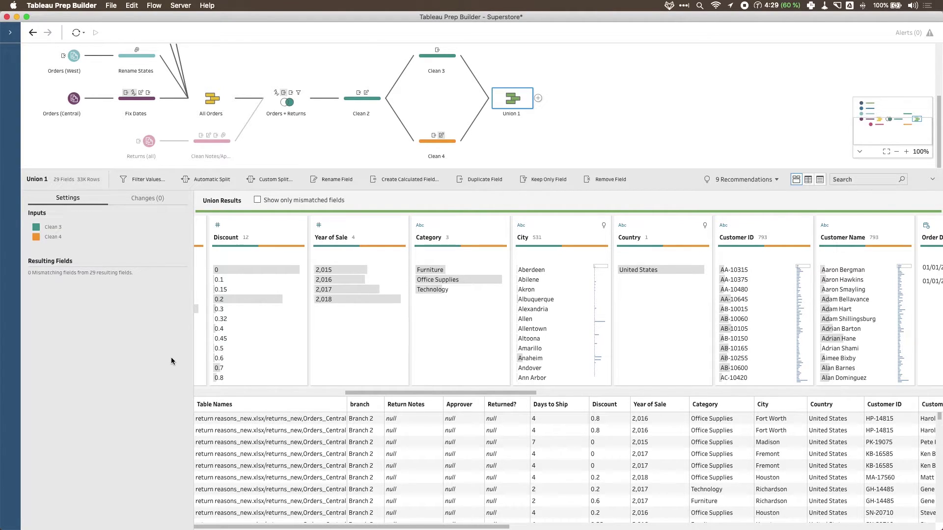
drag(420, 392, 228, 400)
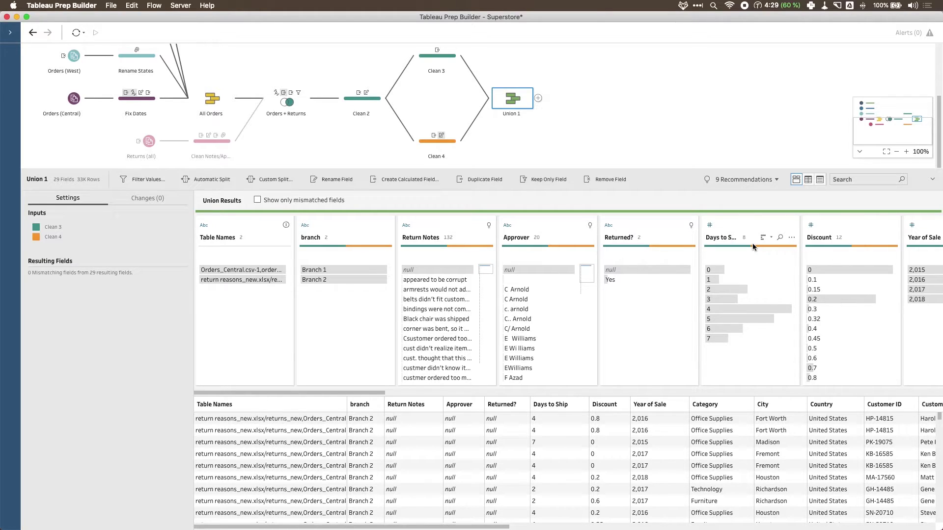
Open the Orders + Returns join and enlarge its details to examine the join clauses, join type and results
drag(840, 170, 855, 321)
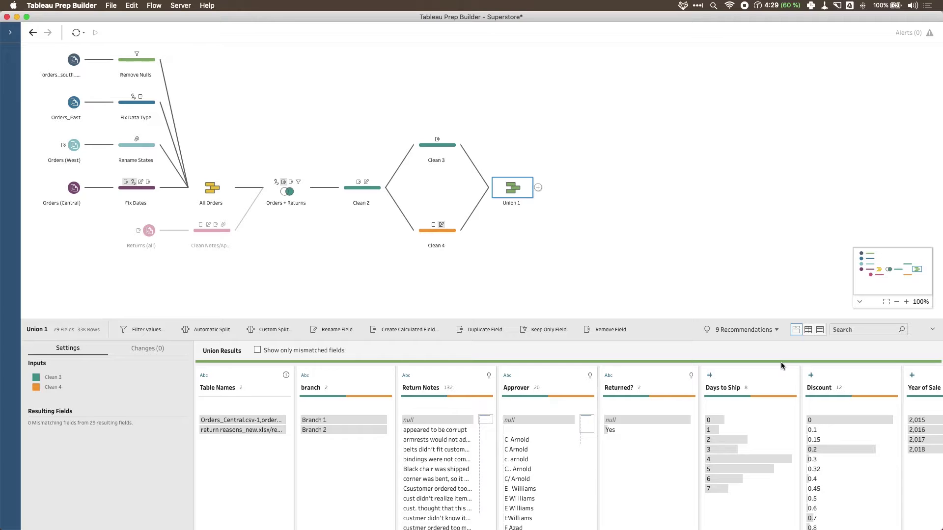
click(287, 194)
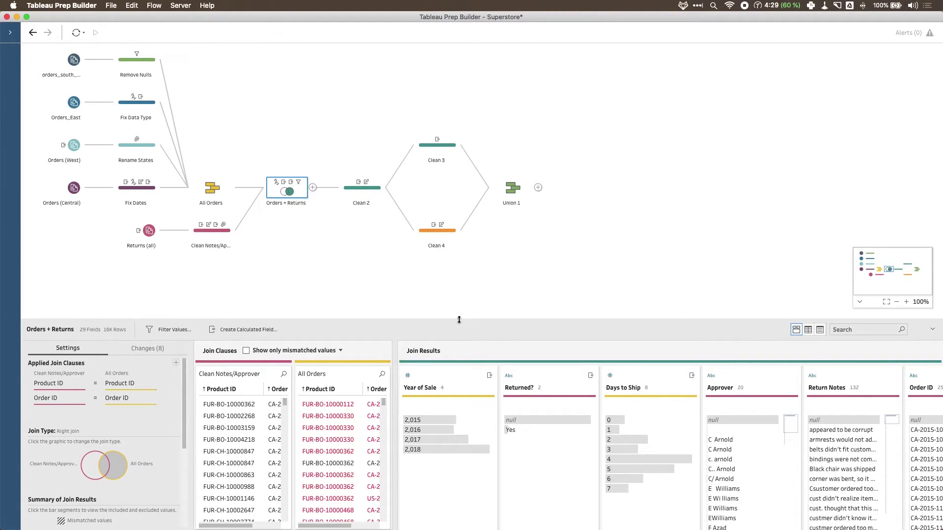
drag(459, 320, 499, 64)
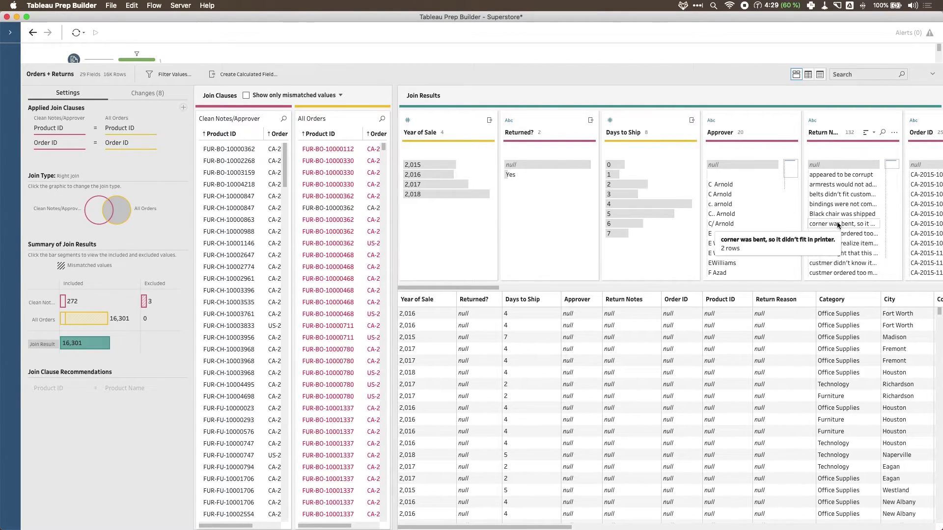
drag(602, 66, 584, 268)
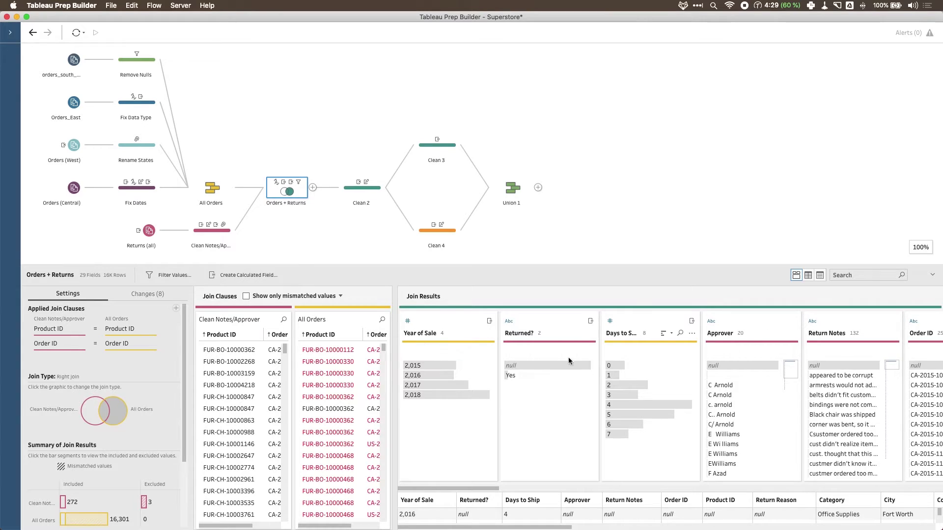
Look through the fields of the Orders + Returns join results and review its join settings
drag(455, 490, 909, 481)
drag(539, 480, 379, 480)
scroll(121, 386, down, 1)
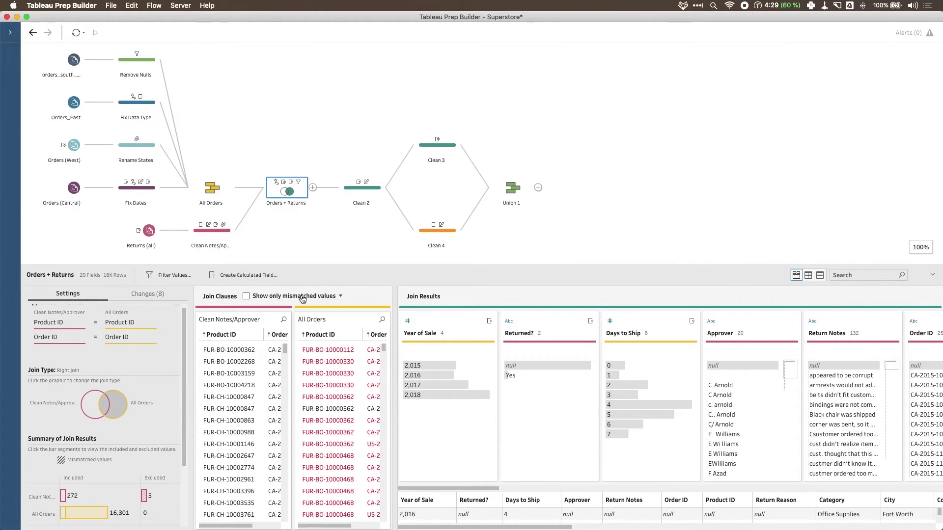
drag(377, 265, 398, 93)
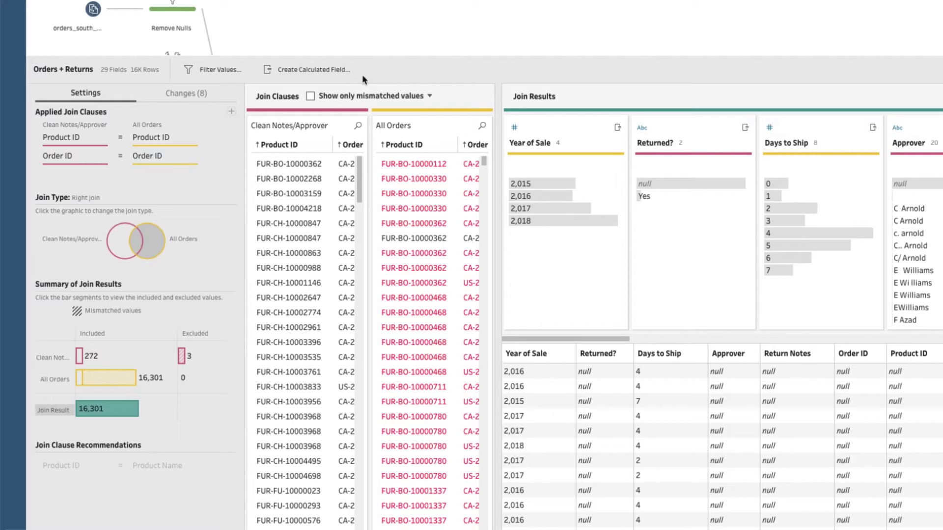
drag(376, 55, 344, 256)
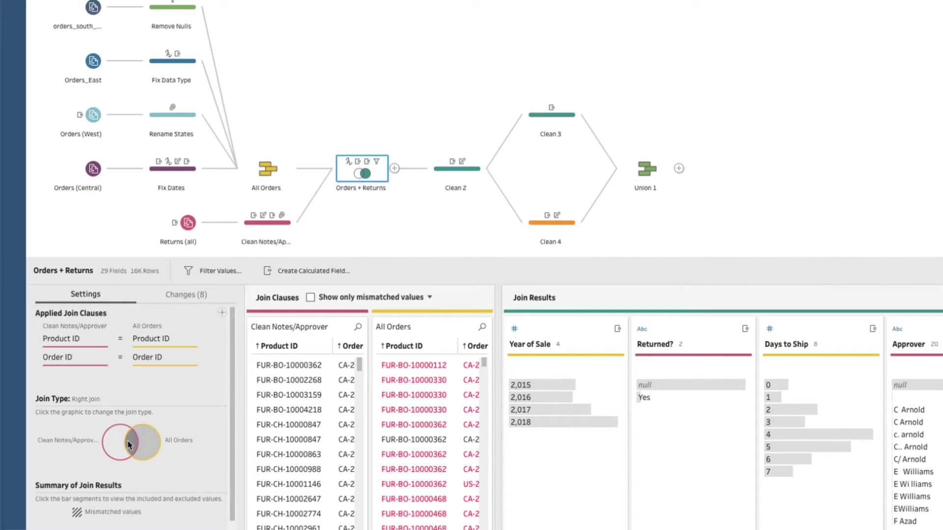
Switch the Orders + Returns join between inner and right join to compare the results, ending on the right join
click(147, 453)
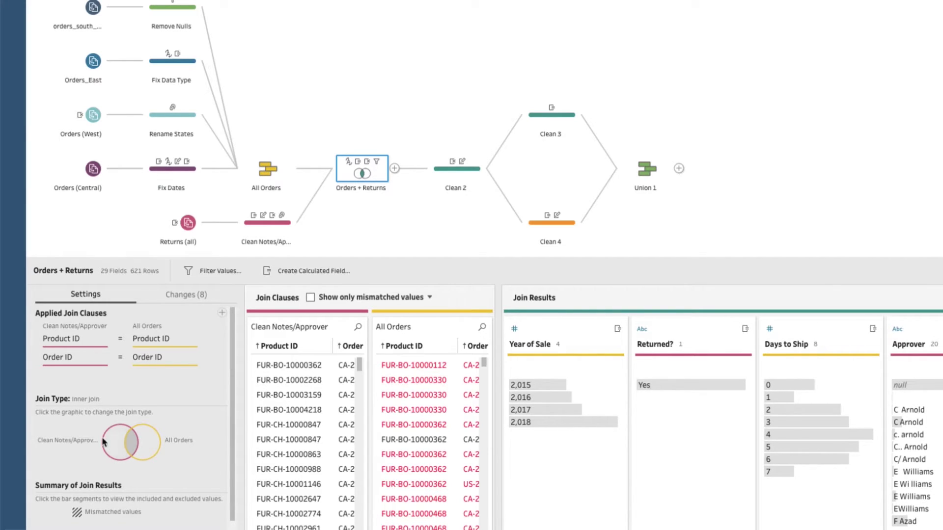
click(158, 441)
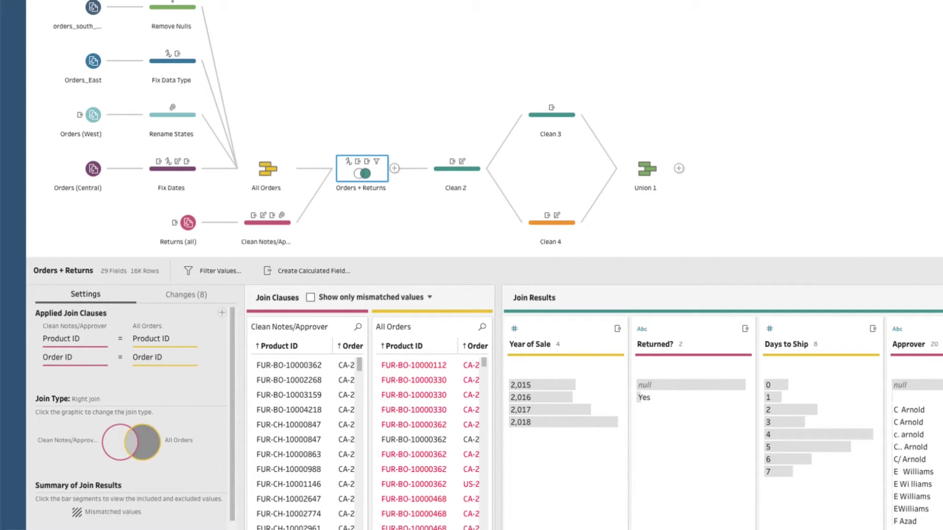
click(149, 442)
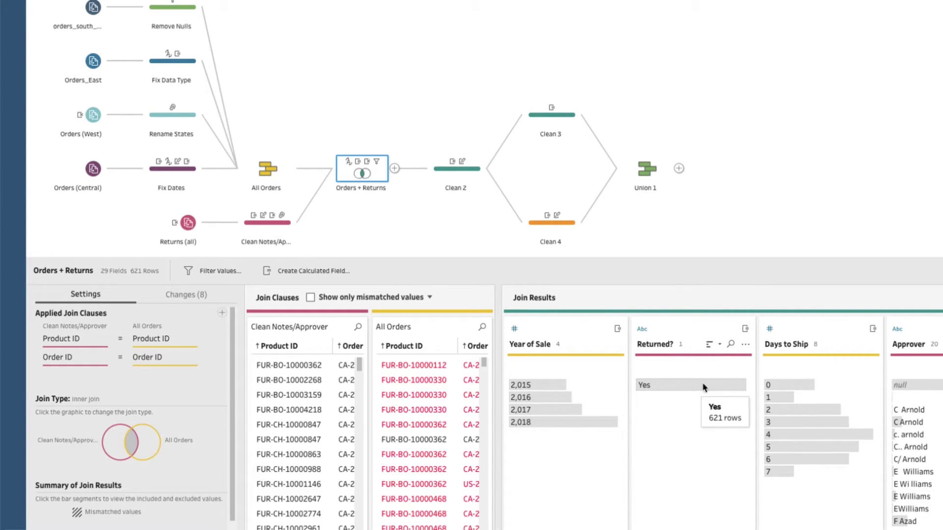
click(150, 444)
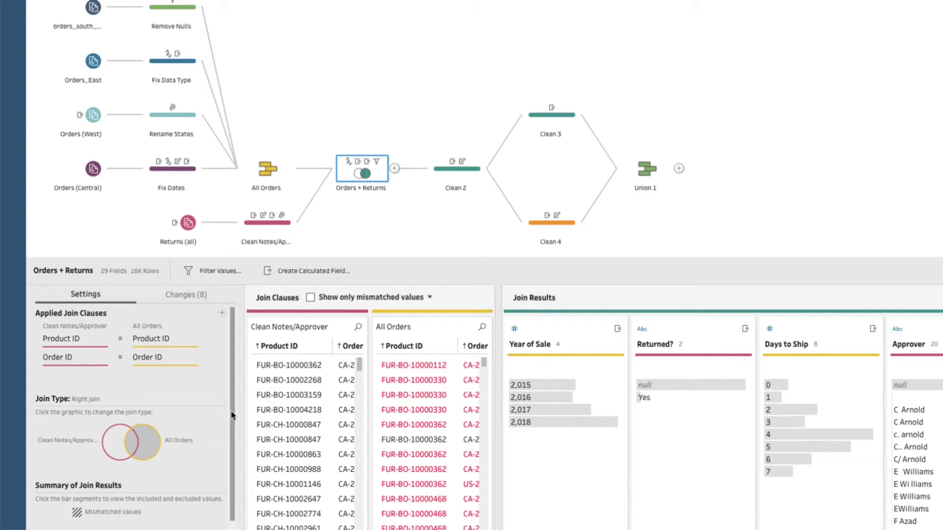
Examine the included and excluded rows of Clean Notes/Approver and All Orders in the summary of join results
scroll(227, 470, down, 3)
scroll(227, 470, down, 1)
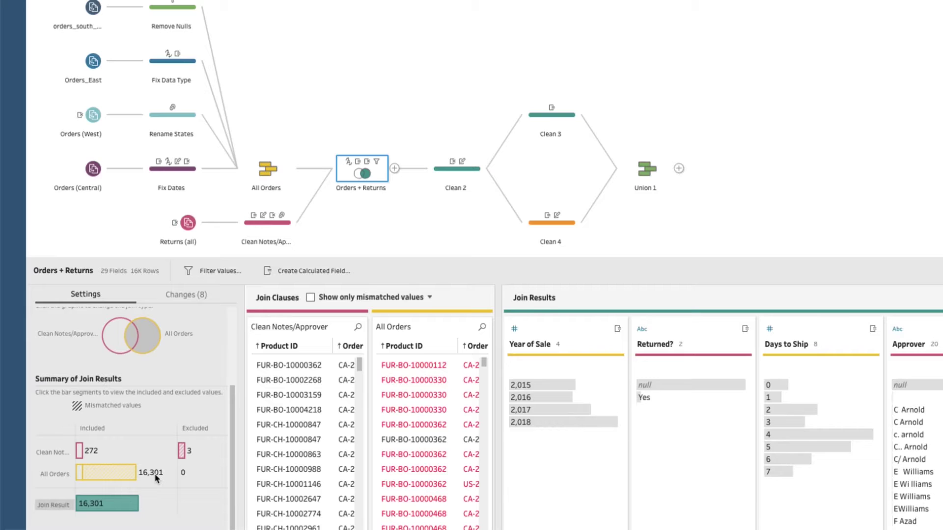
mouse_move(181, 453)
mouse_move(81, 459)
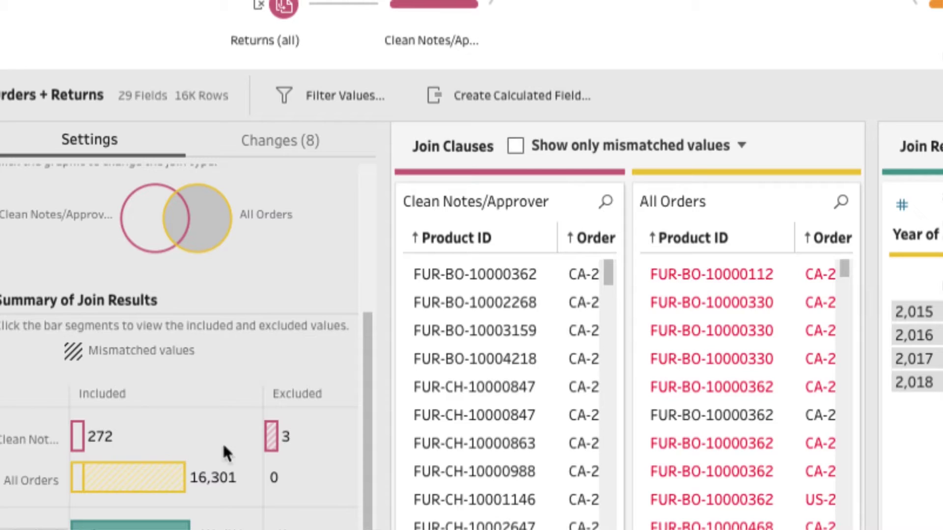
mouse_move(276, 428)
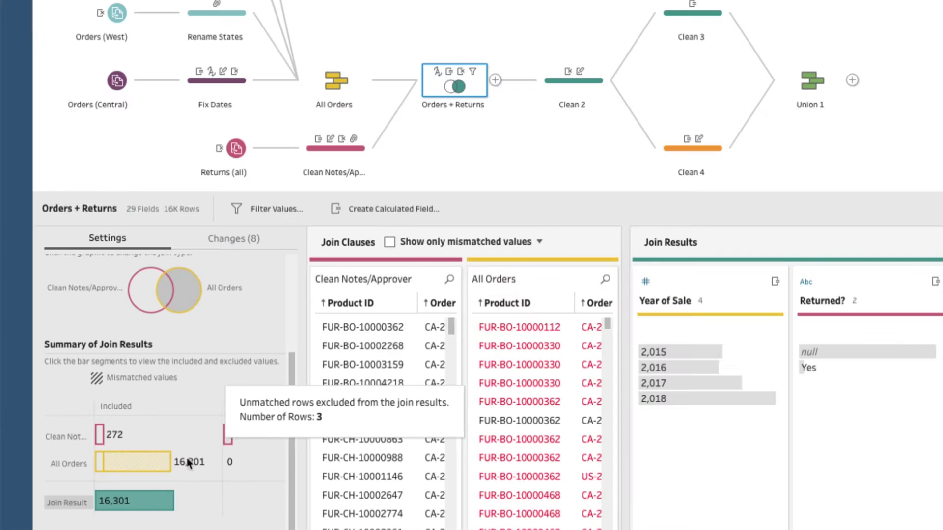
mouse_move(183, 476)
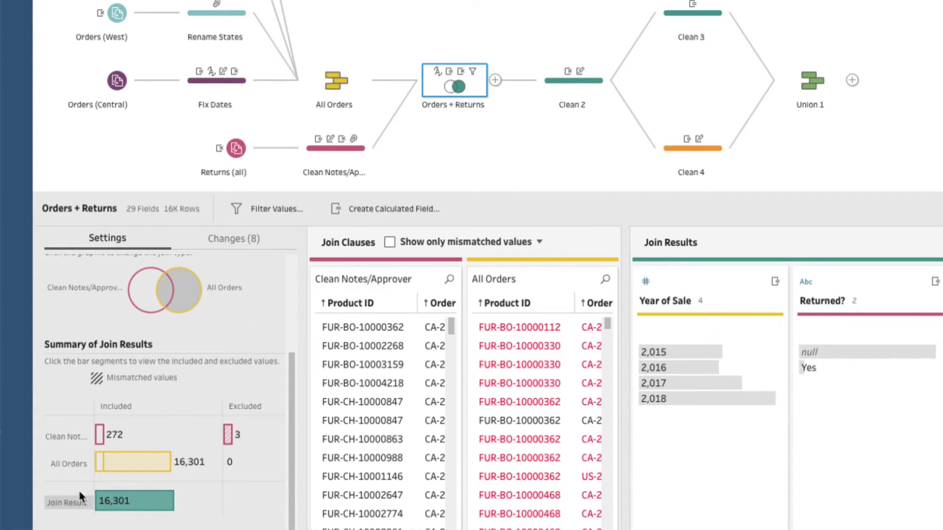
Examine the Join Result bar and its rows in the Orders + Returns summary of join results
mouse_move(151, 501)
click(151, 504)
mouse_move(115, 511)
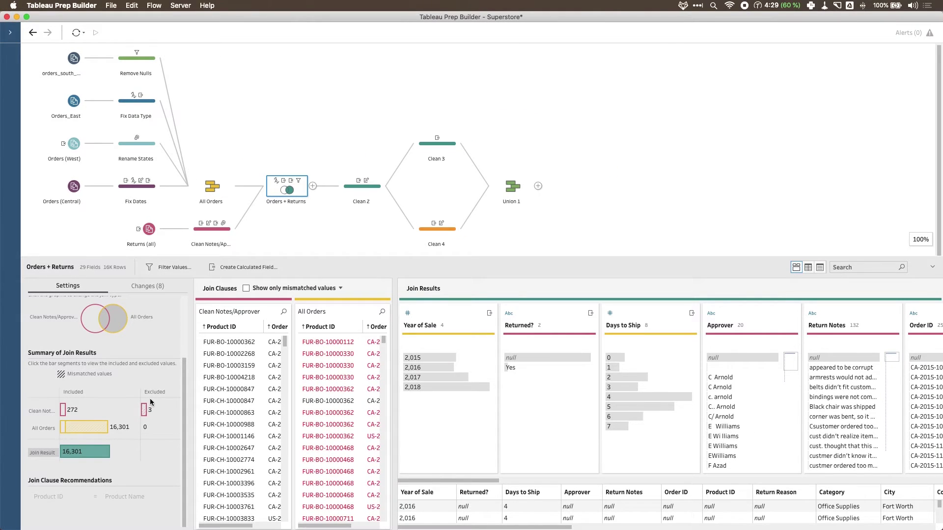
Remove the Order ID clause from the Orders + Returns join and examine the matched All Orders rows in the summary
drag(184, 385, 183, 311)
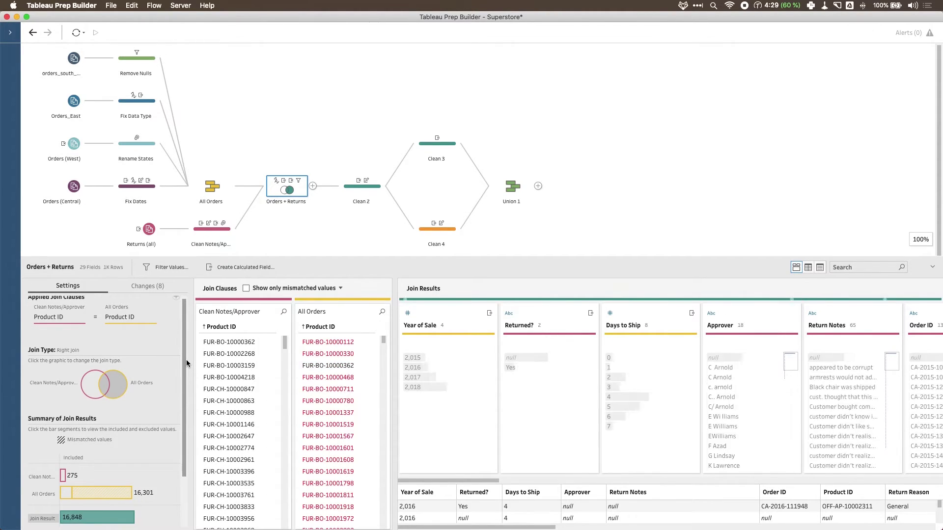
mouse_move(187, 362)
mouse_down()
mouse_move(190, 385)
mouse_move(189, 366)
mouse_up()
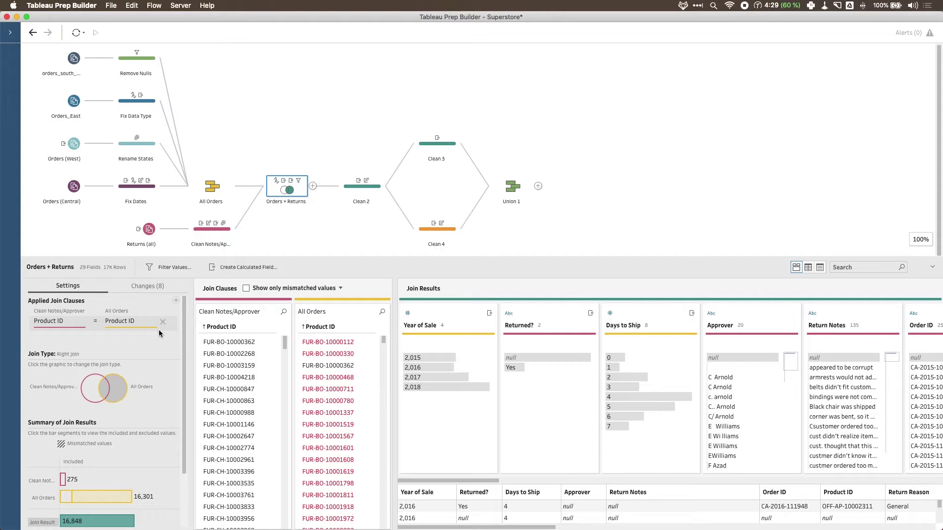
drag(185, 322, 186, 368)
mouse_move(88, 463)
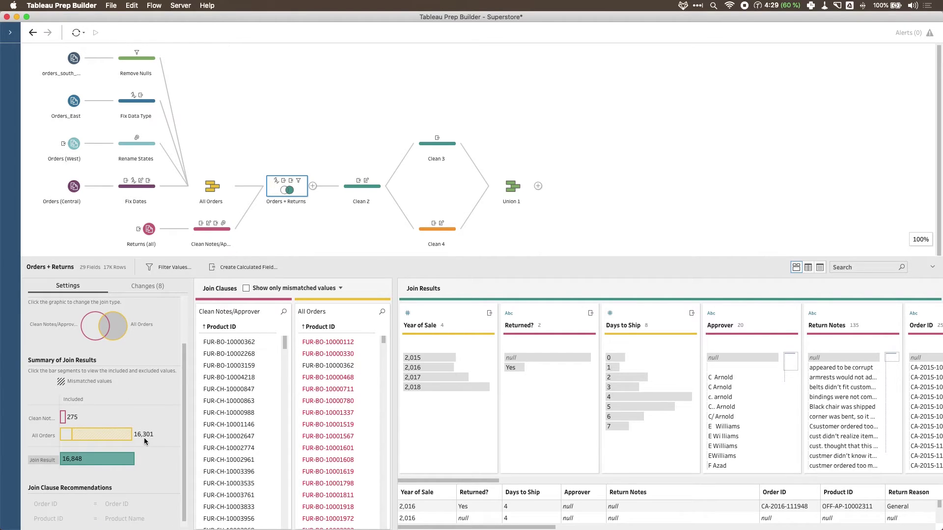
click(64, 436)
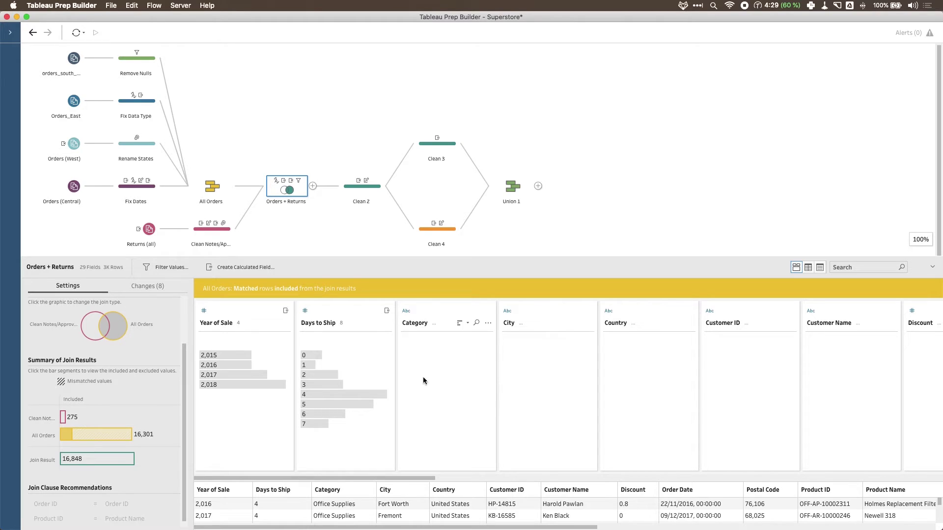
Add a join clause to Orders + Returns matching Order ID from Clean Notes/Approver with Order ID from All Orders
drag(186, 360, 185, 305)
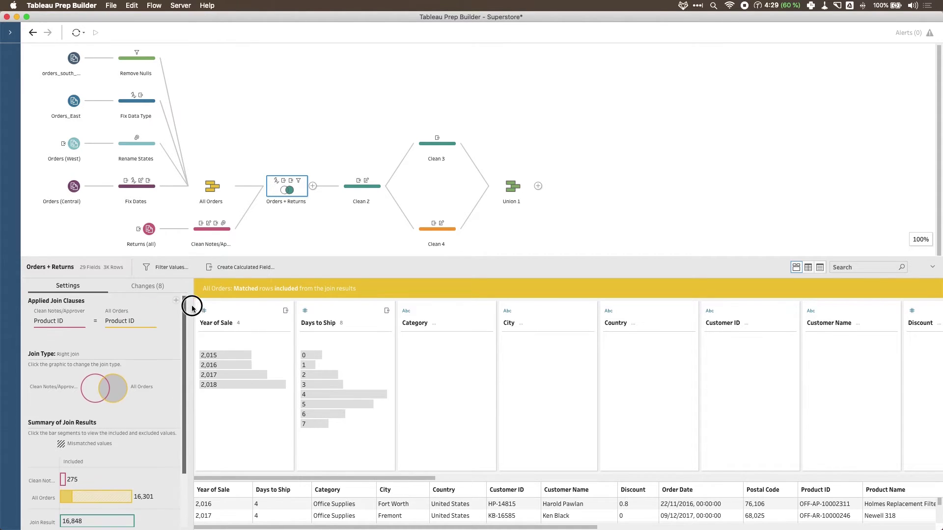
click(176, 301)
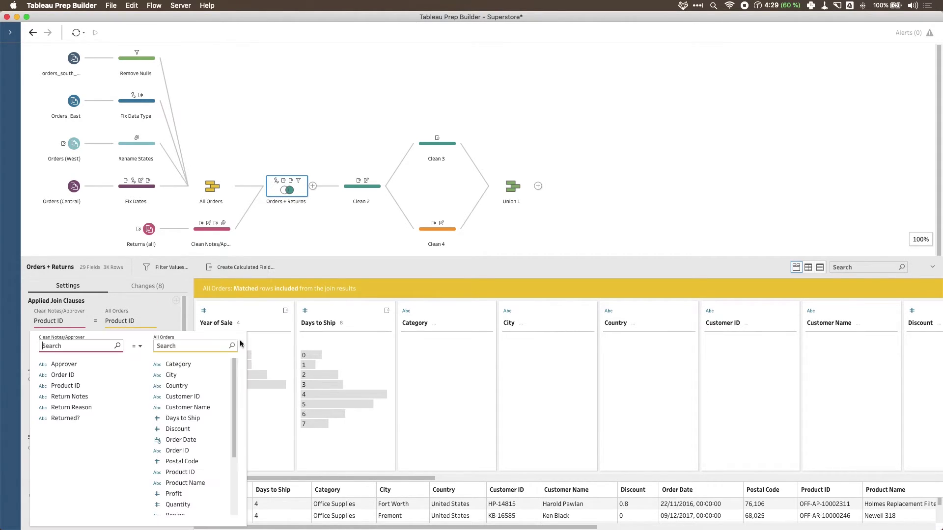
text(ord)
click(88, 366)
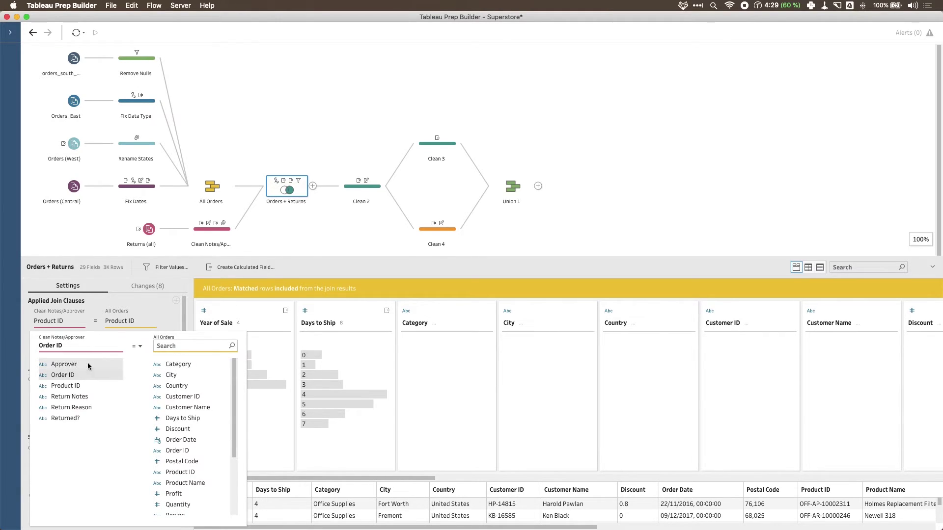
click(190, 345)
text(ord)
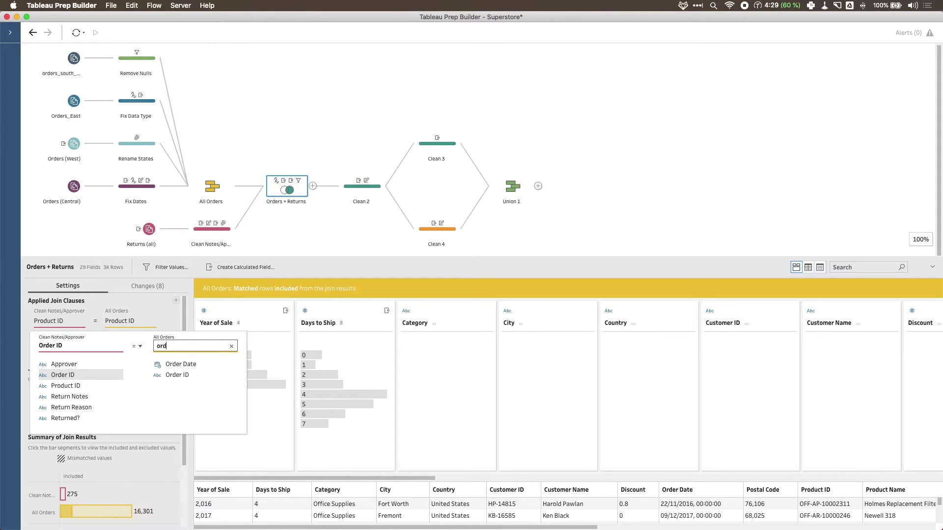
click(186, 376)
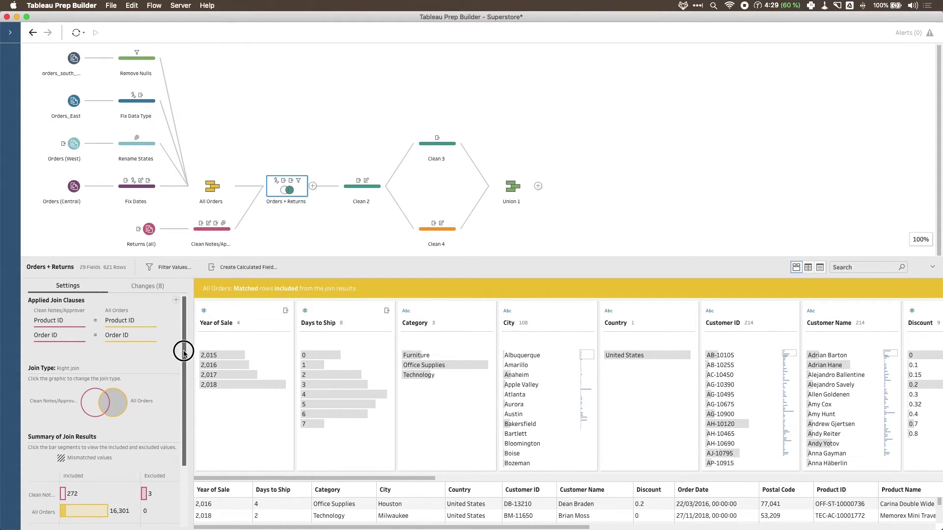
Examine the matched Clean Notes/Approver rows and the full join results, and review the join clauses of Orders + Returns
scroll(179, 349, down, 3)
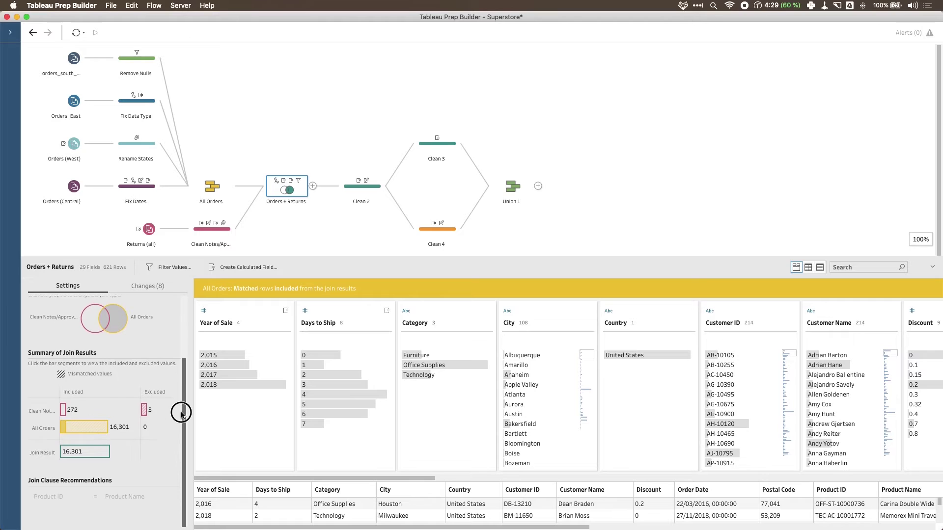
click(63, 412)
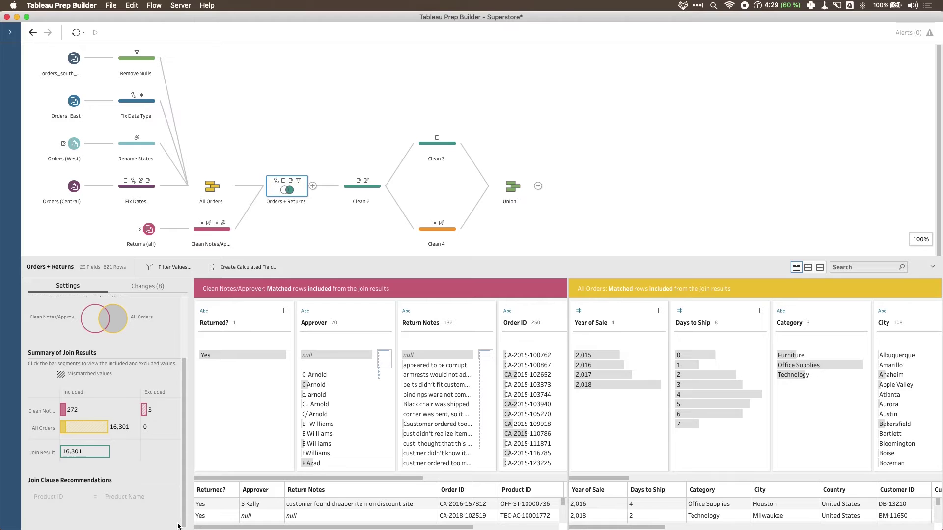
click(81, 453)
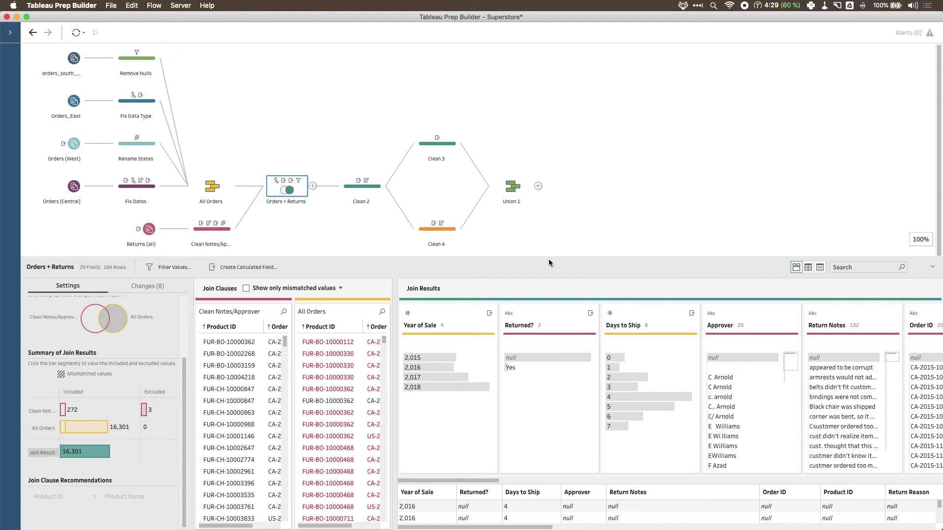
scroll(184, 383, up, 2)
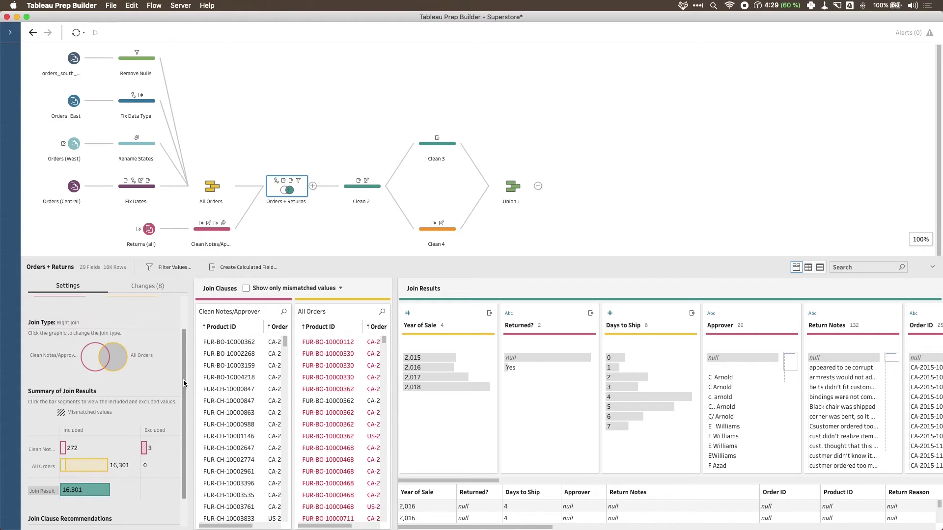
scroll(184, 383, up, 2)
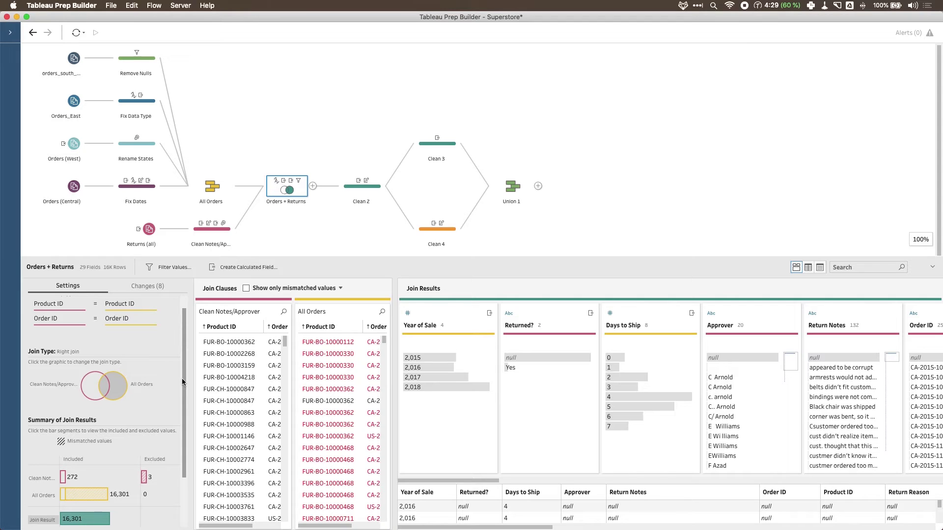
scroll(182, 373, up, 1)
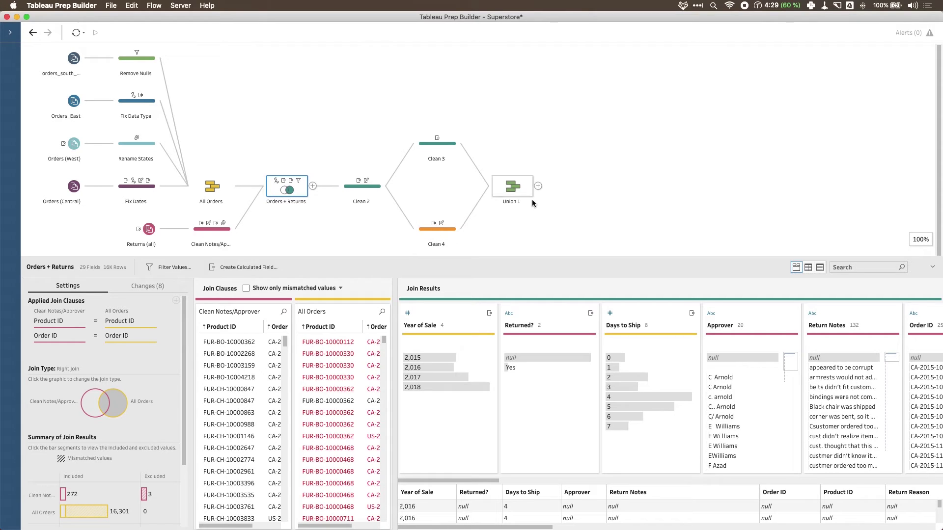
Add an output step after Union 1 and set its save location to the untitled folder on the Desktop
drag(558, 258, 555, 375)
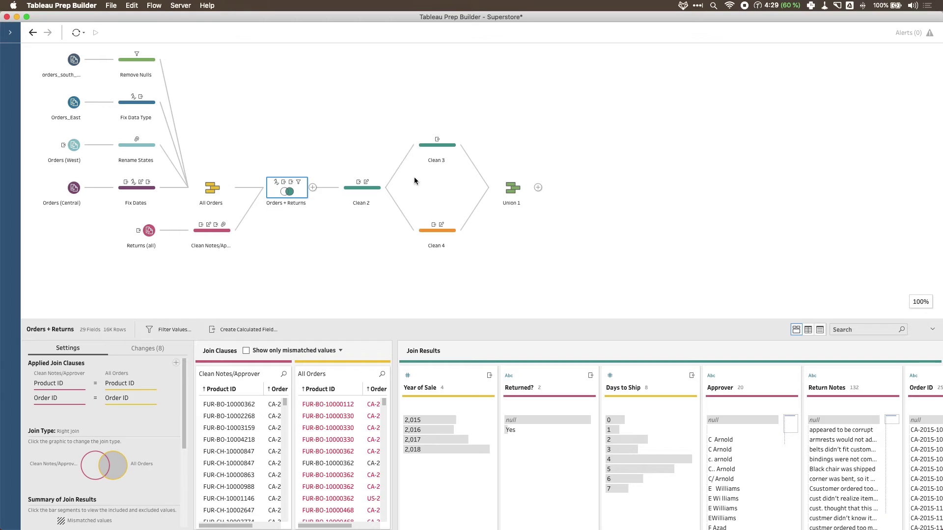
mouse_move(299, 189)
click(538, 188)
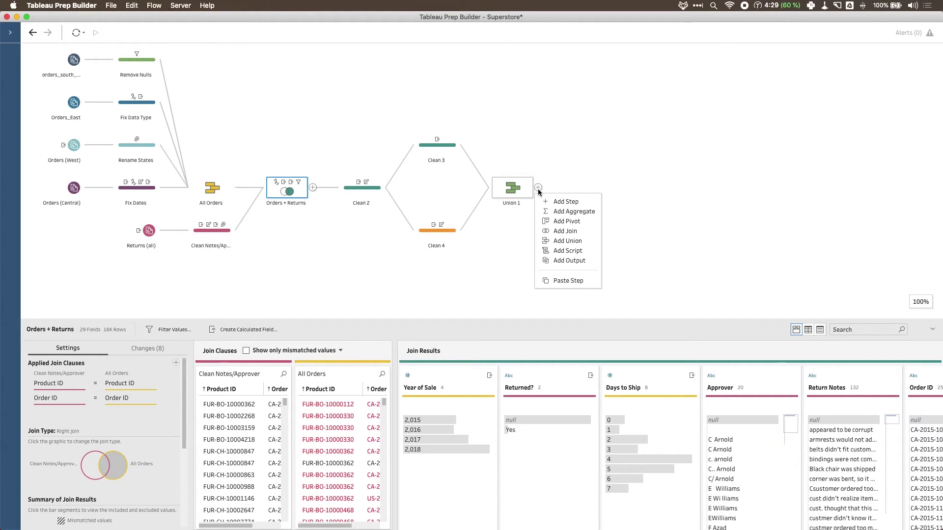
click(568, 260)
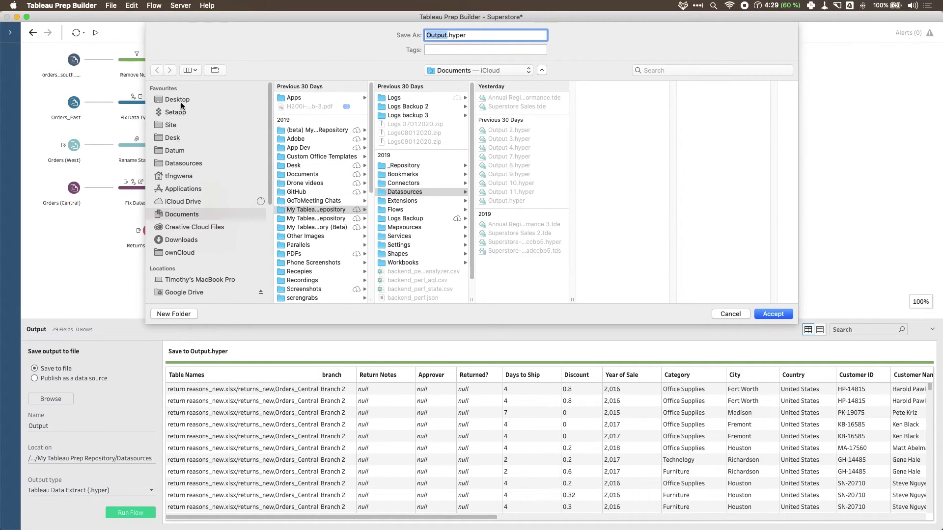
click(177, 100)
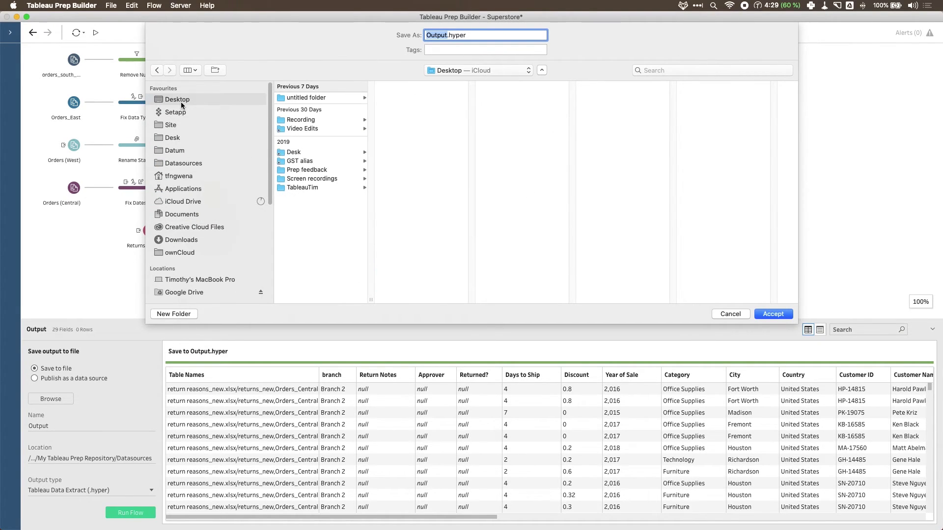
click(316, 98)
click(774, 314)
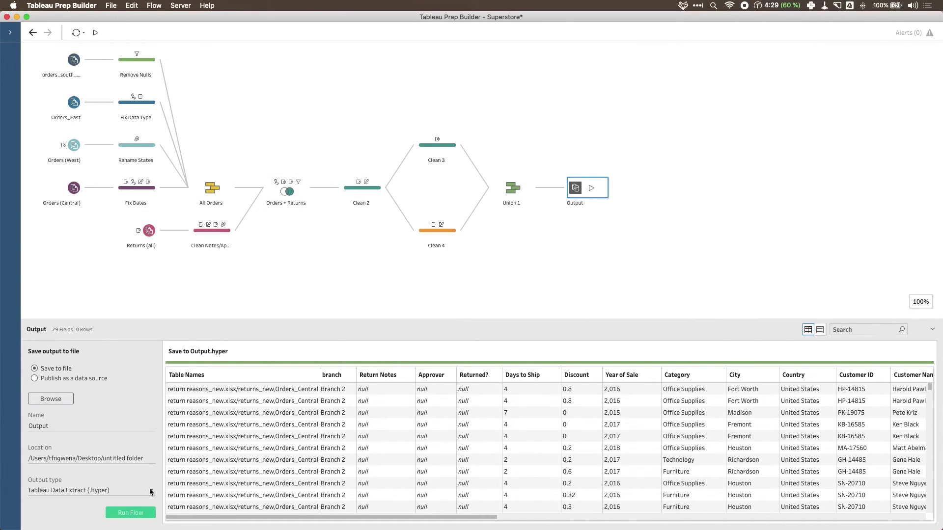
Set the output type to Comma Separated Values (.csv) and run the flow to generate the output file
click(151, 491)
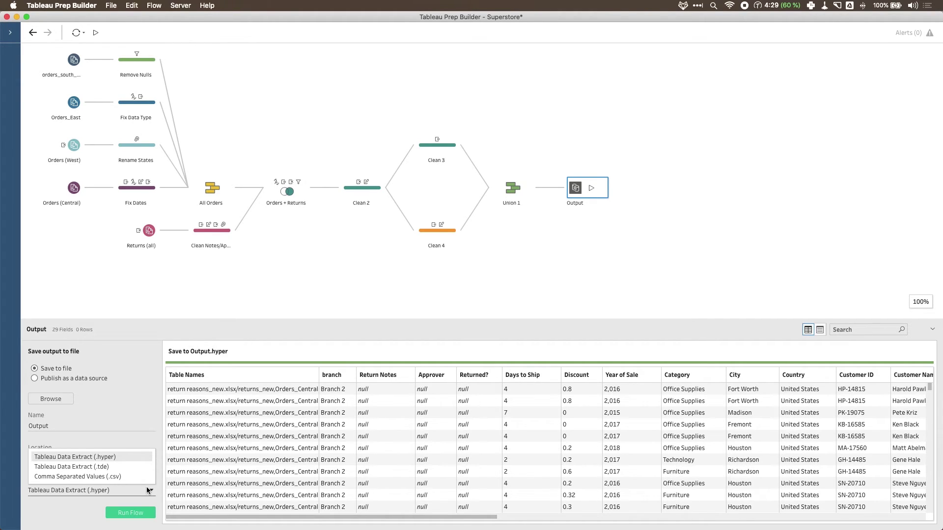
click(120, 477)
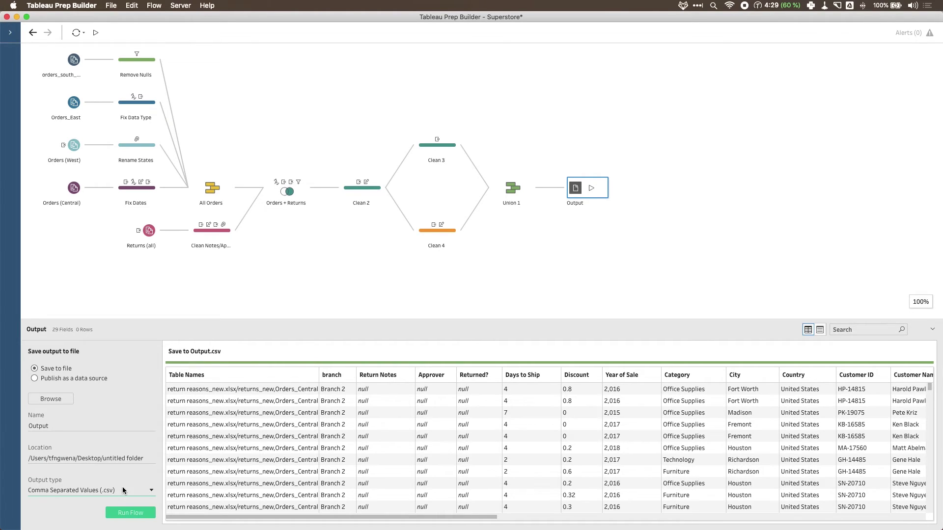
click(130, 514)
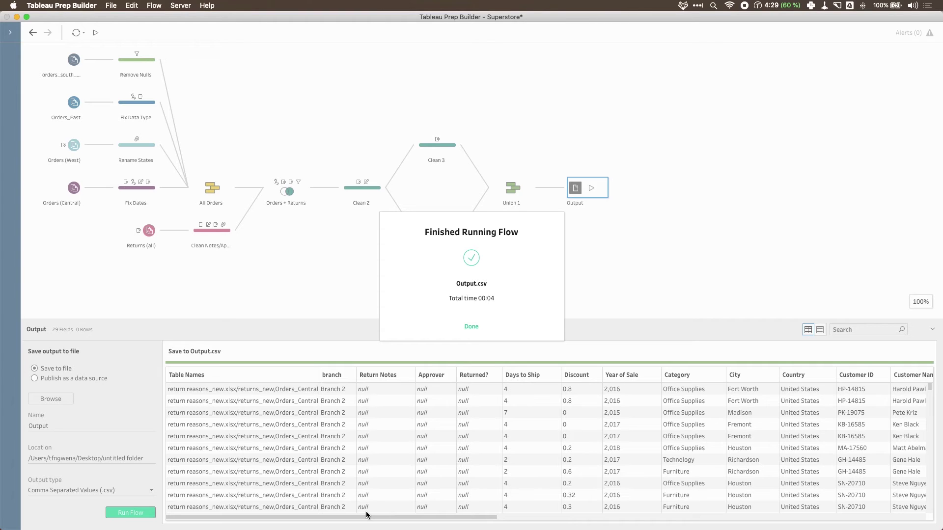
click(471, 326)
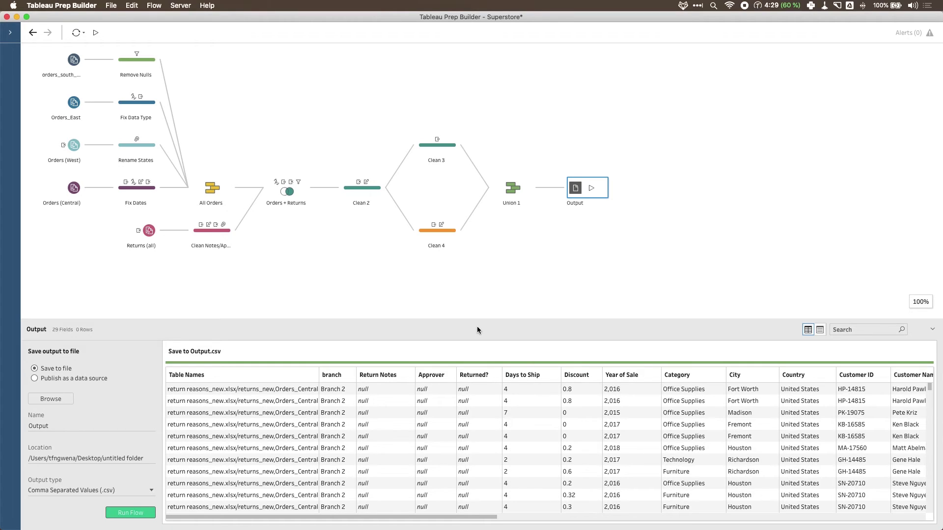
Rerun the flow directly from the Output step in the flow diagram, replacing the existing Output.csv
click(598, 231)
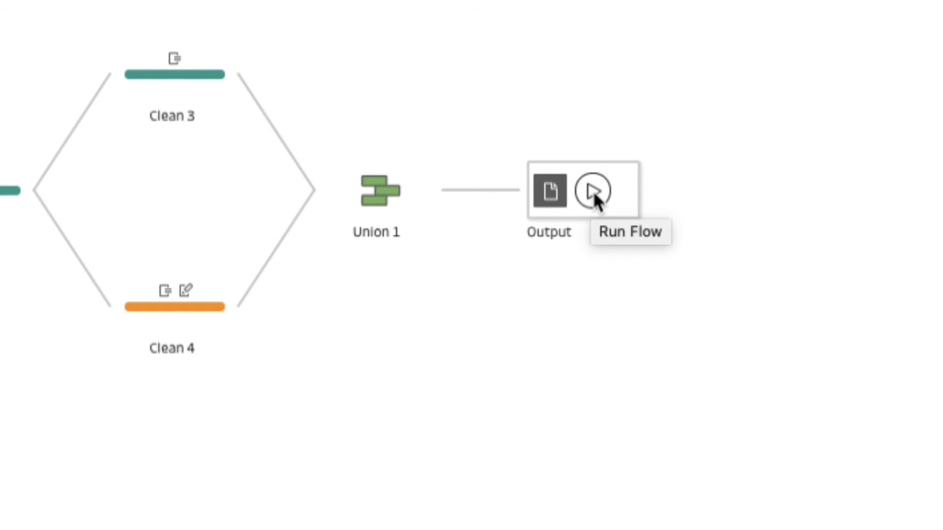
click(593, 192)
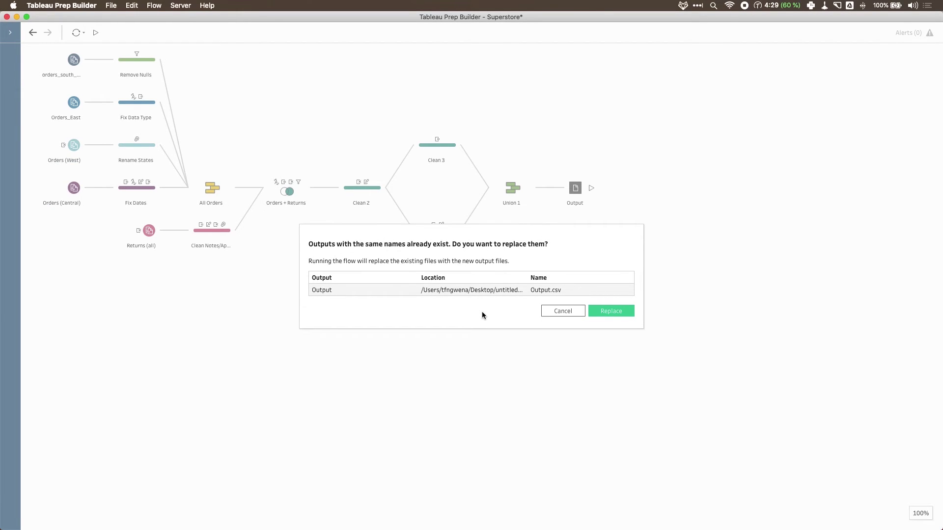
click(608, 312)
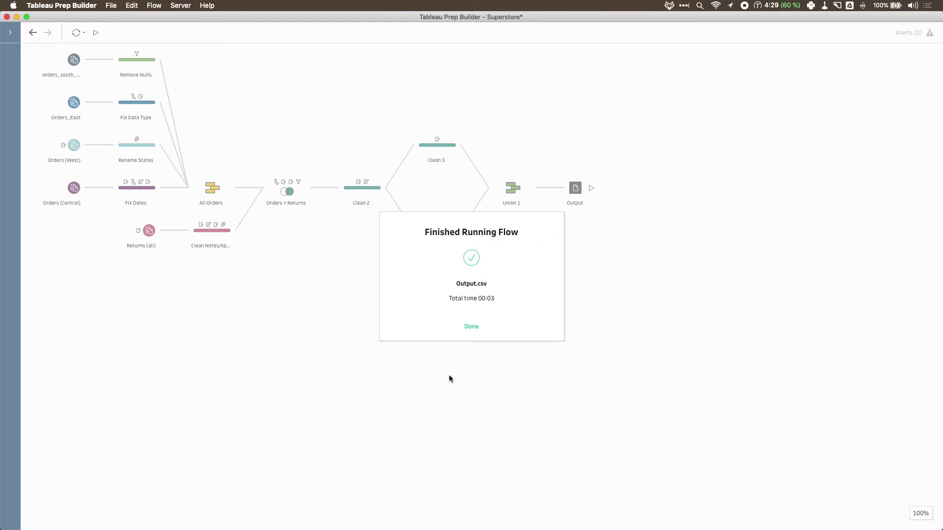
click(479, 326)
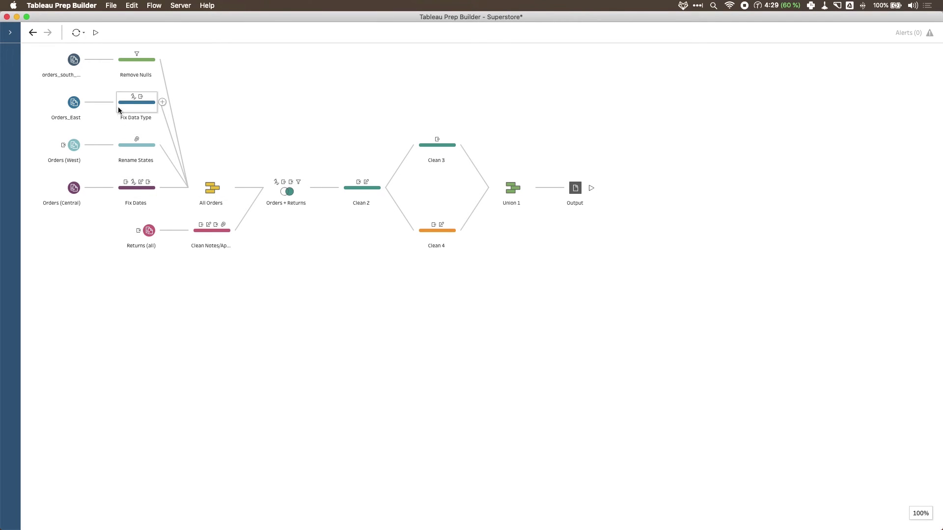
Run the entire flow once for all outputs, and once more for the Output step alone
click(95, 33)
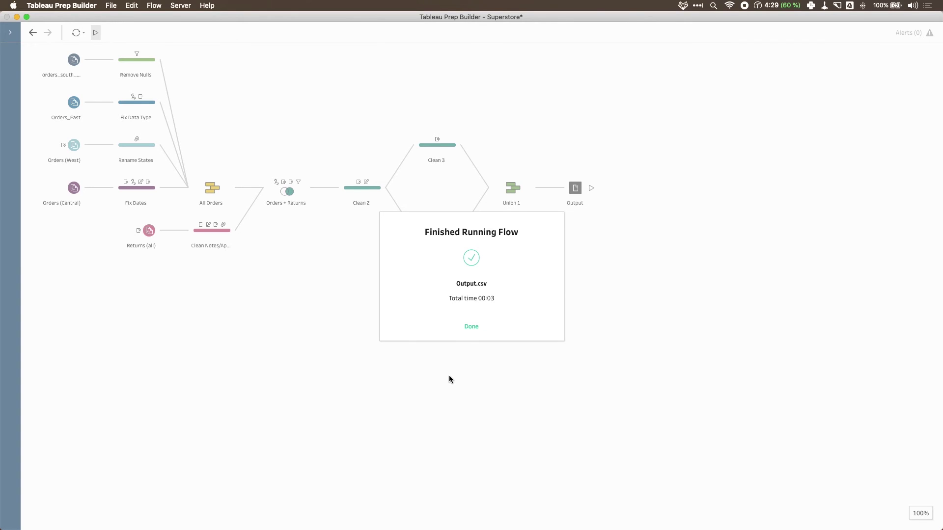
click(476, 327)
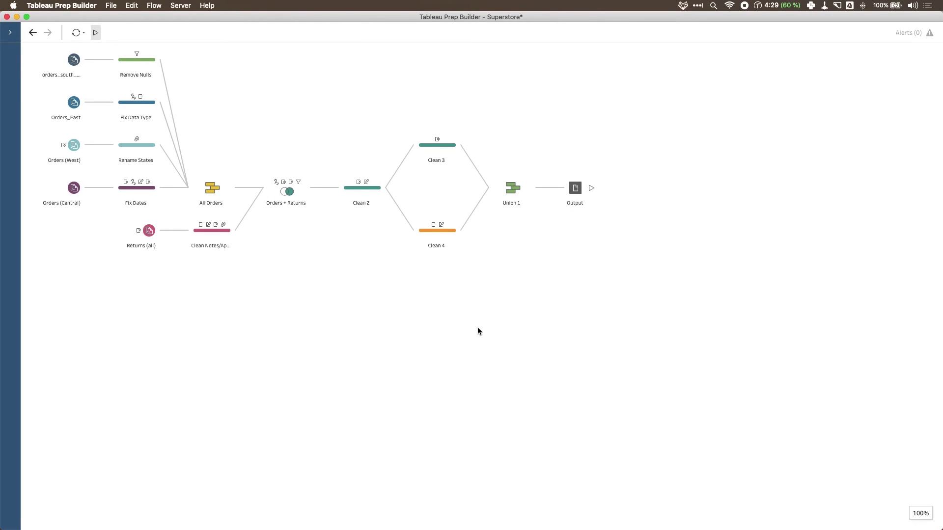
click(591, 187)
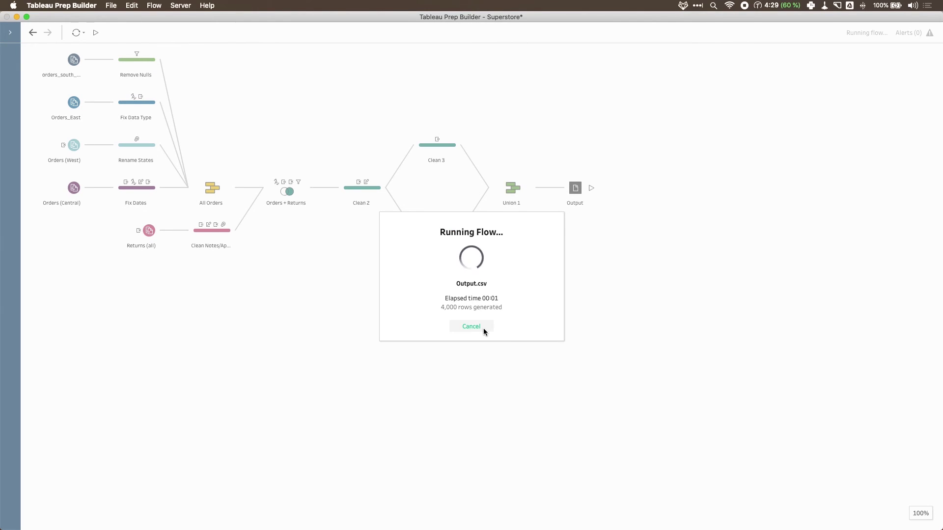
click(477, 327)
Add a second output to the flow, branching from the Clean 3 step
click(577, 192)
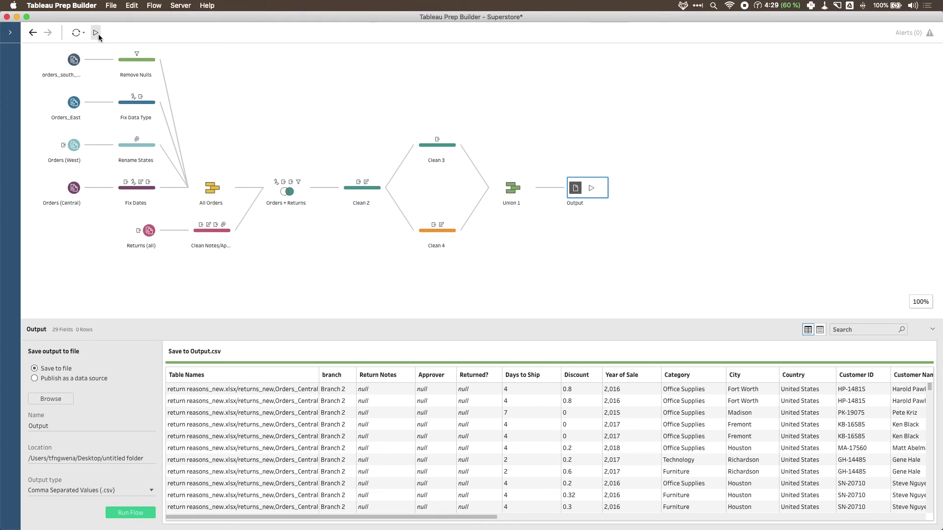
right_click(345, 86)
mouse_move(387, 104)
click(546, 111)
click(462, 145)
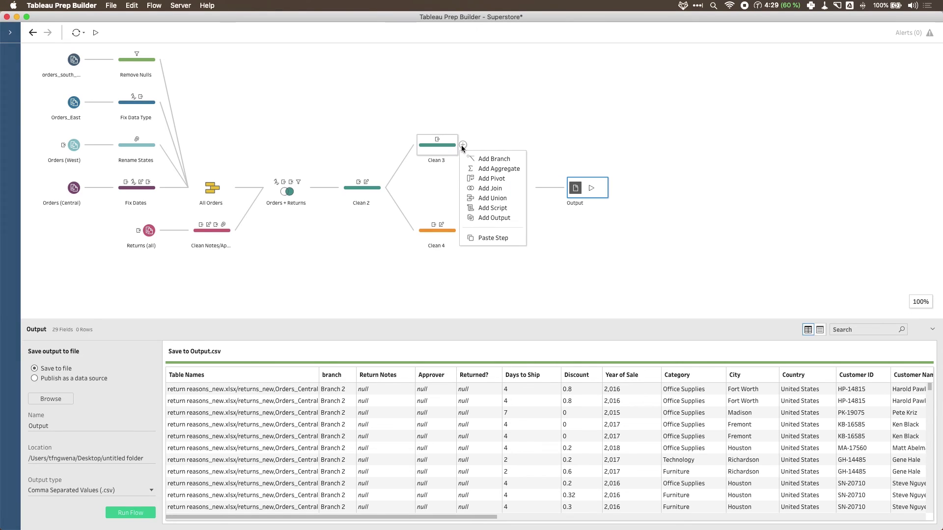
click(494, 218)
click(502, 131)
drag(503, 131, 506, 109)
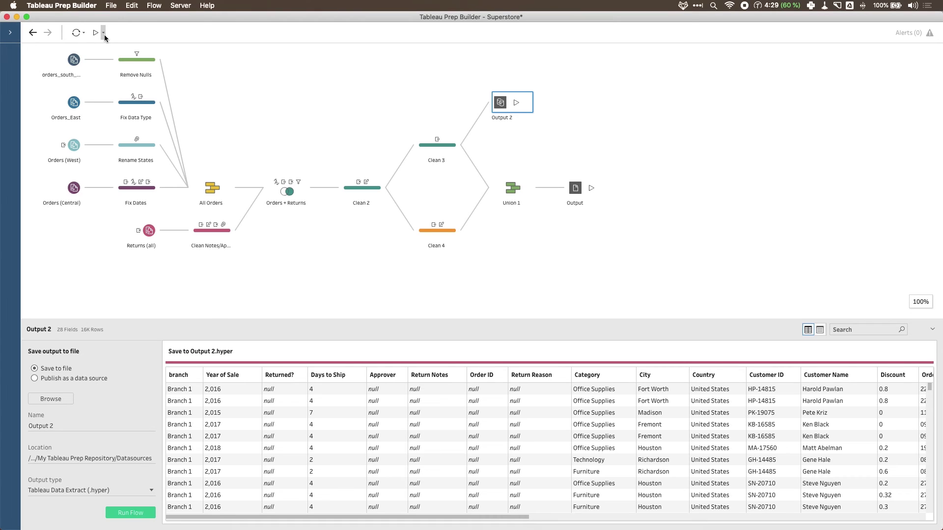
Undo the addition of the second output after Clean 3 and redo it to compare the available run options
click(32, 33)
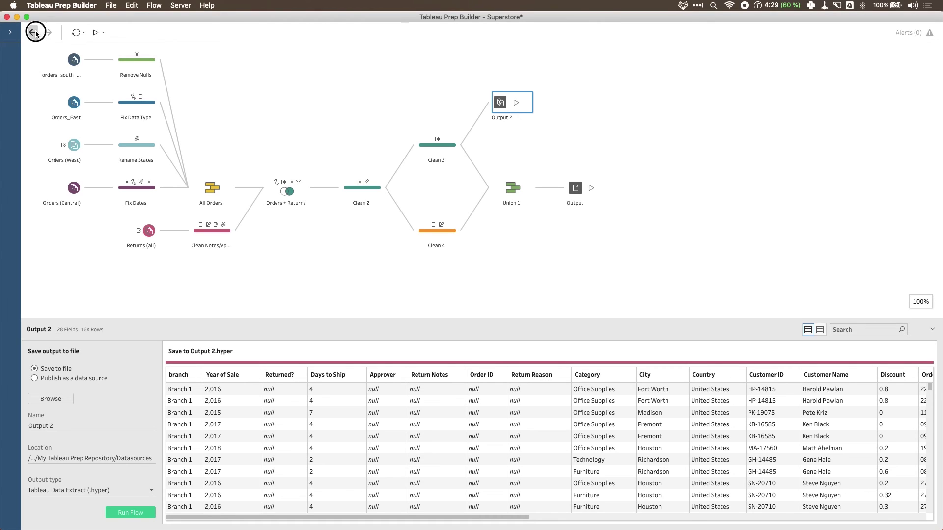
click(95, 32)
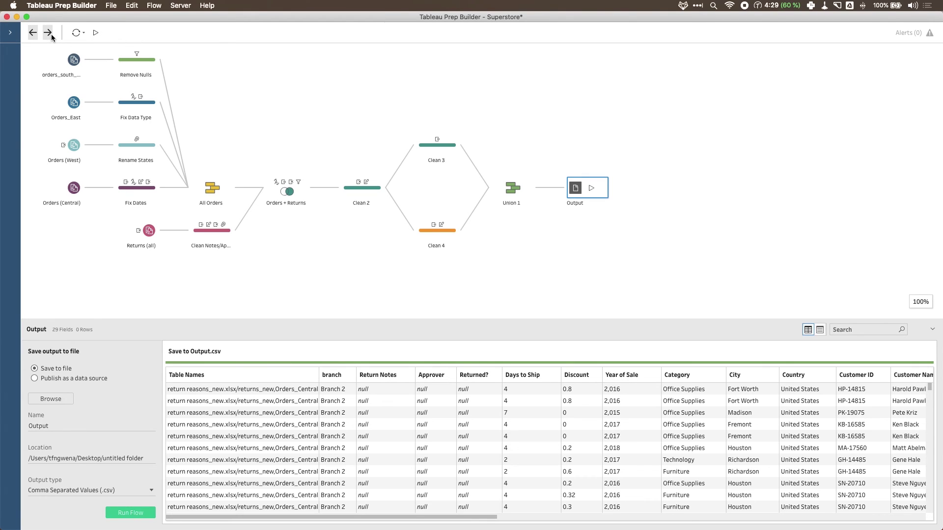
click(47, 32)
Check the individual output run choices and run the flow for both outputs, replacing the existing Output 2.hyper file
click(103, 33)
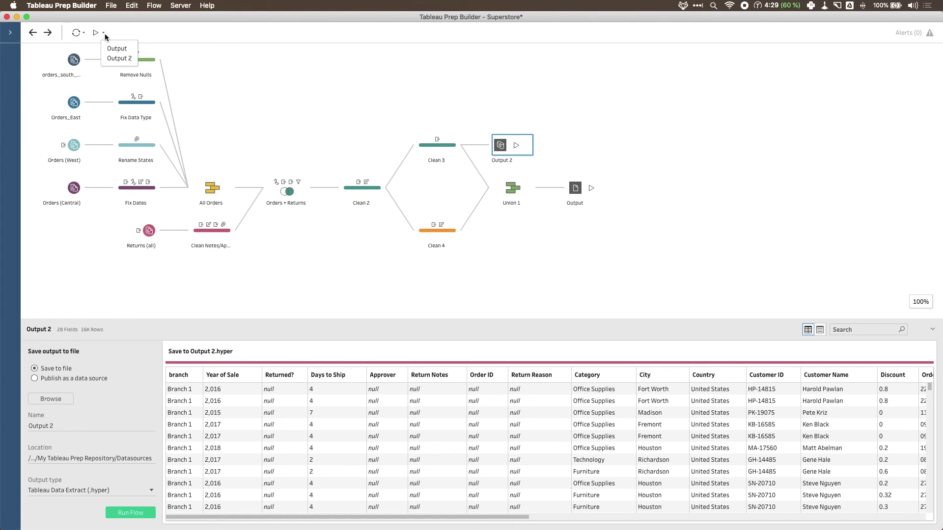
click(132, 48)
click(96, 32)
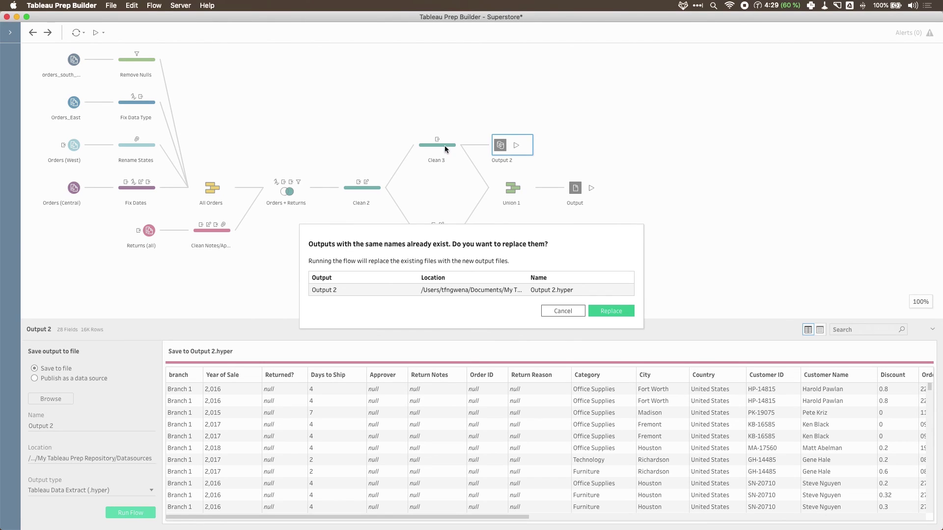
click(614, 312)
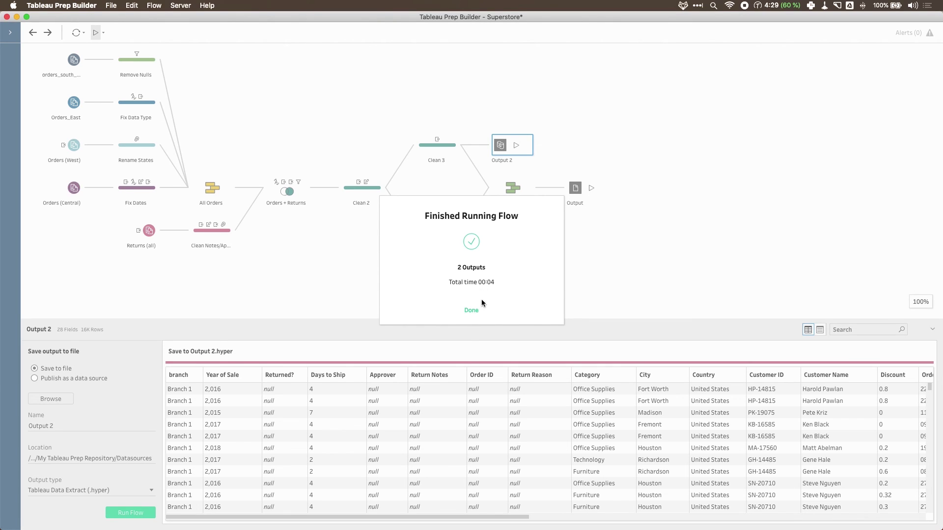
click(469, 308)
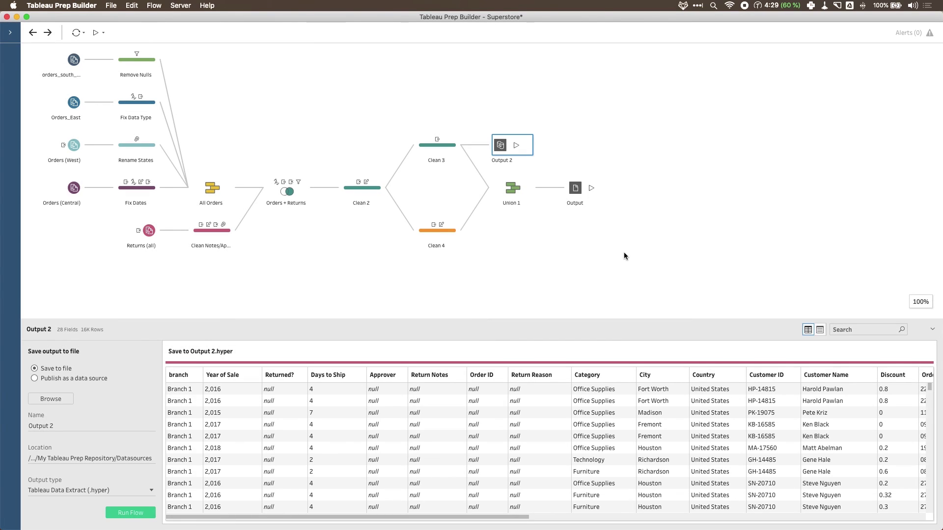